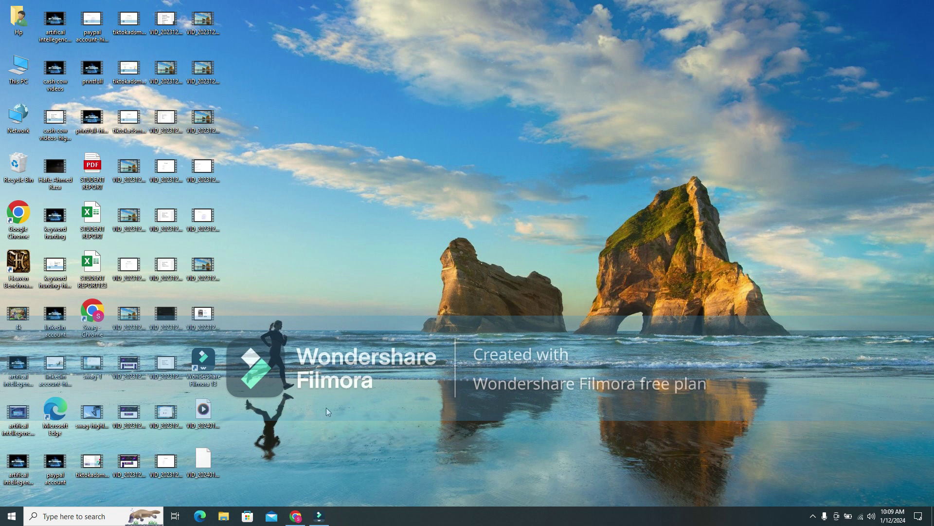
# - Switch to Chrome and open the Snapchat Ads account sign-up form from the ad creation link
pyautogui.click(296, 516)
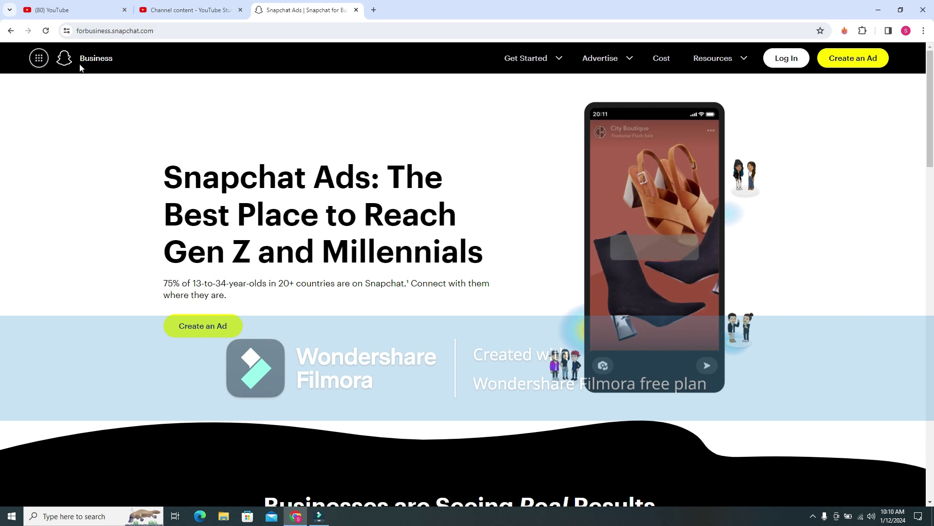
pyautogui.click(11, 31)
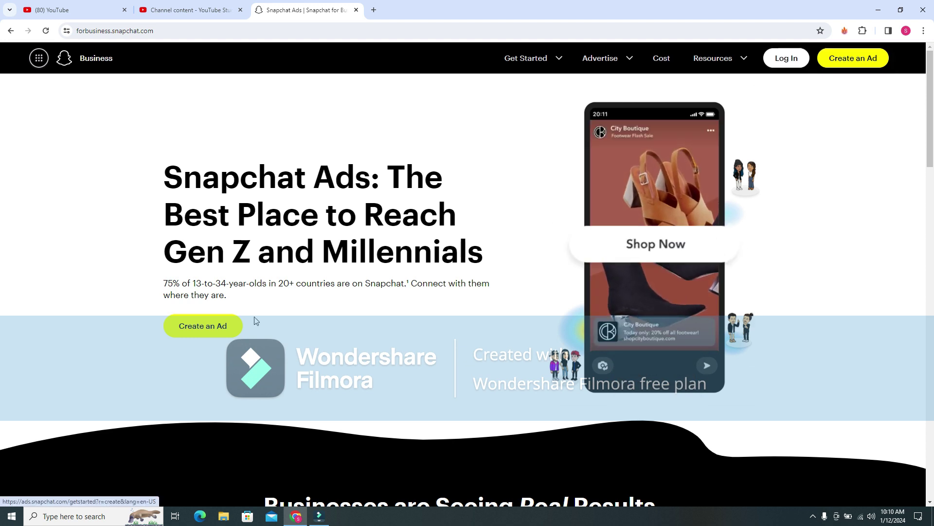
pyautogui.click(227, 330)
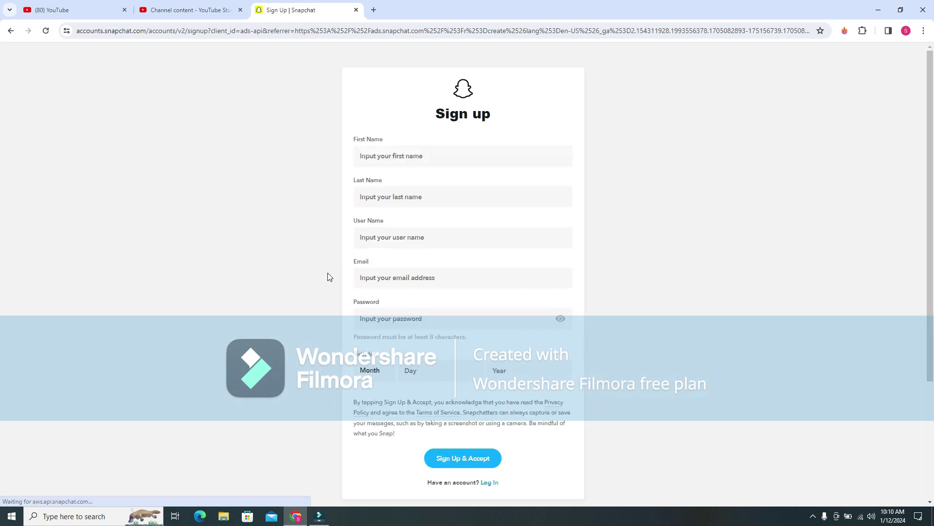
pyautogui.click(425, 163)
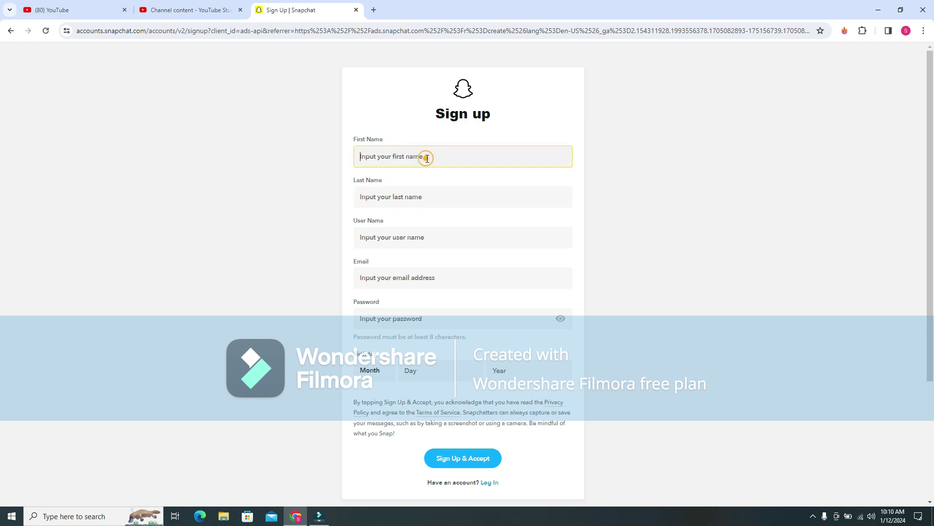
# - Search Google for temp mail in a new tab, open the Temp Mail site and copy the temporary email address
pyautogui.click(374, 10)
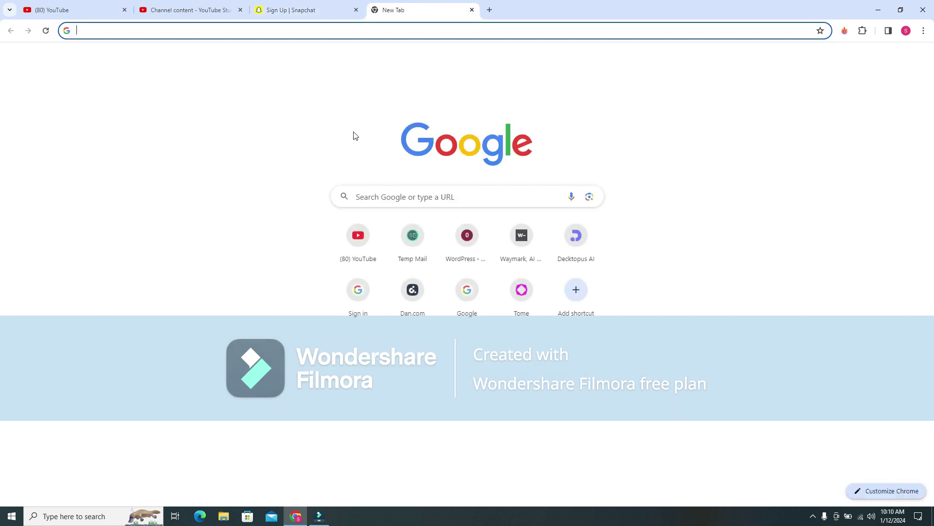
pyautogui.click(375, 195)
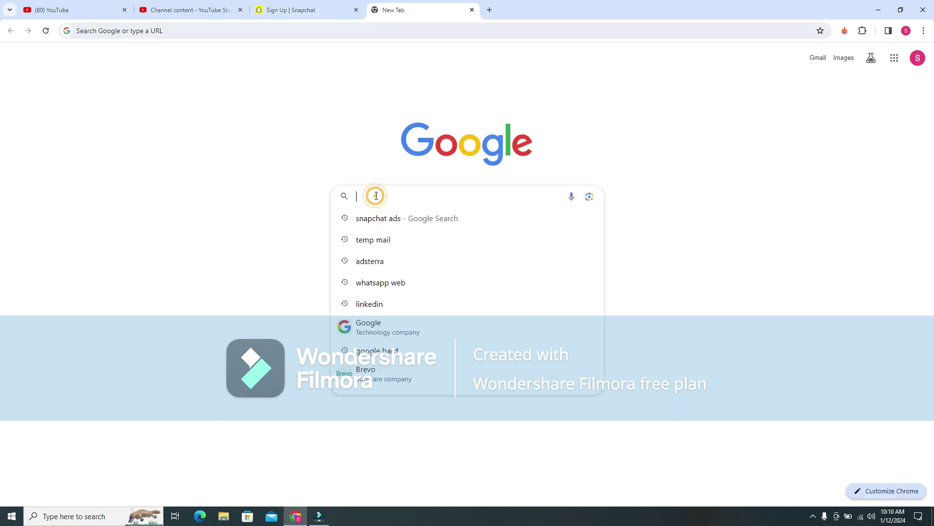
pyautogui.click(379, 240)
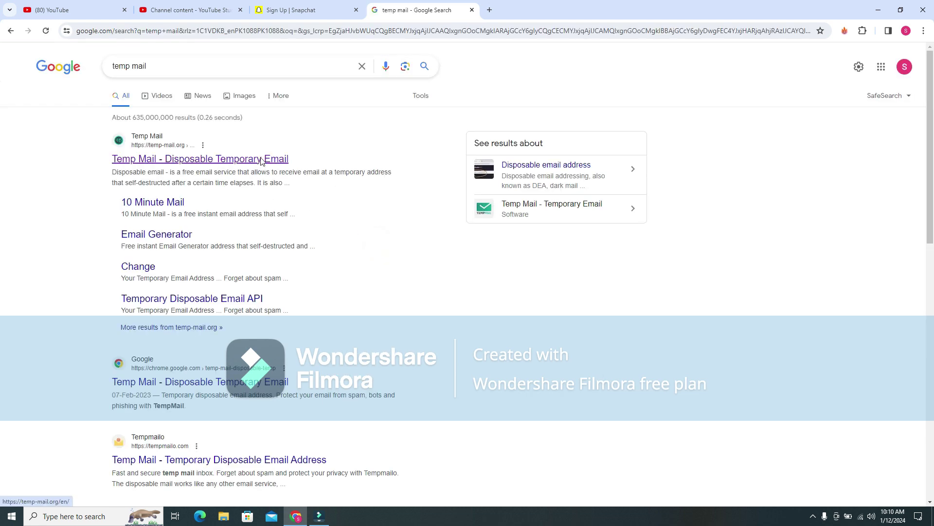
pyautogui.click(289, 162)
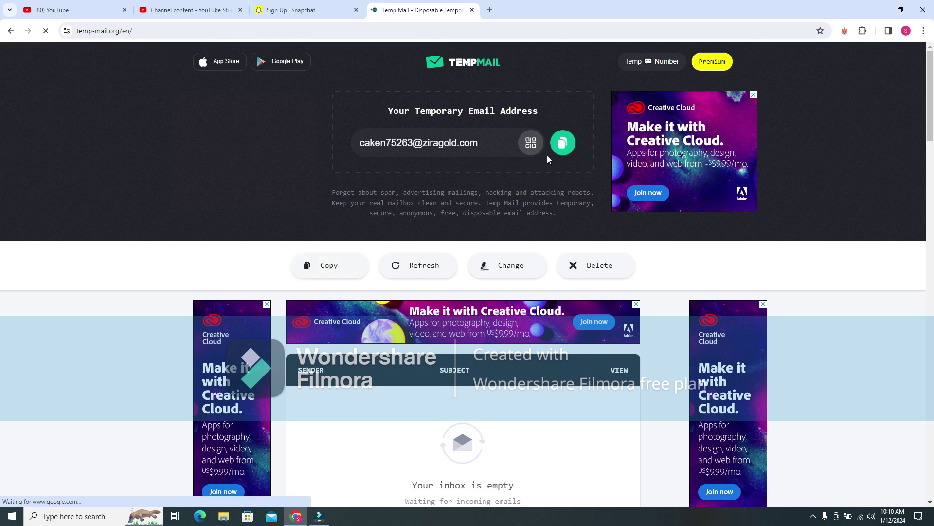
pyautogui.click(562, 143)
# - Paste the temporary email address into the email field of the Snapchat sign-up form
pyautogui.click(302, 9)
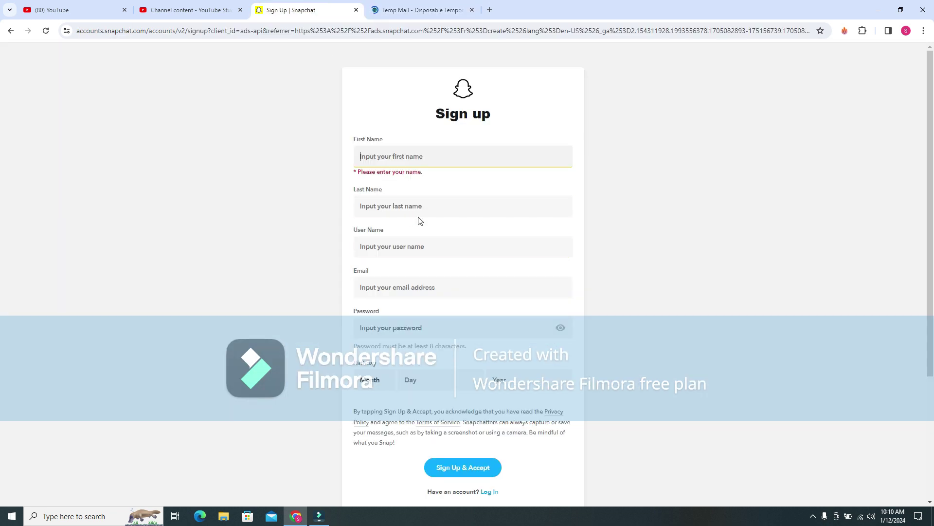
pyautogui.click(403, 289)
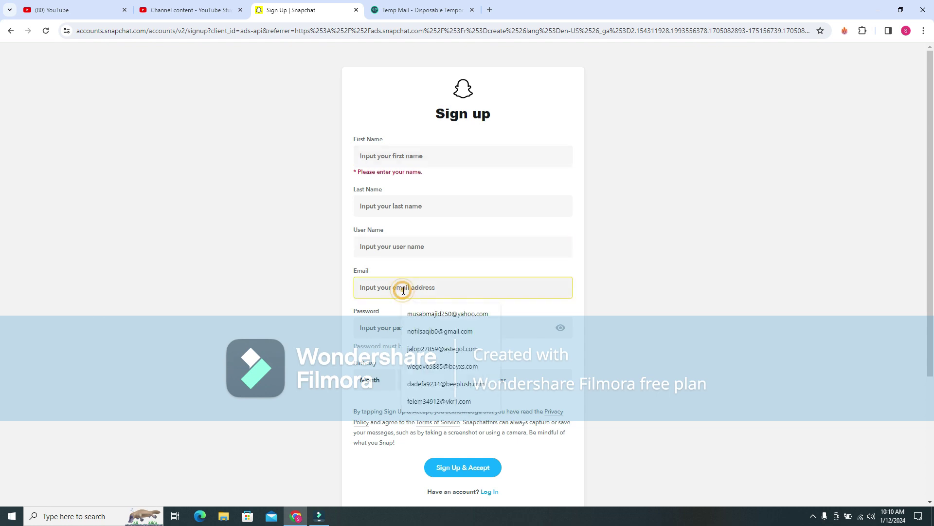
pyautogui.hotkey('ctrl', 'v')
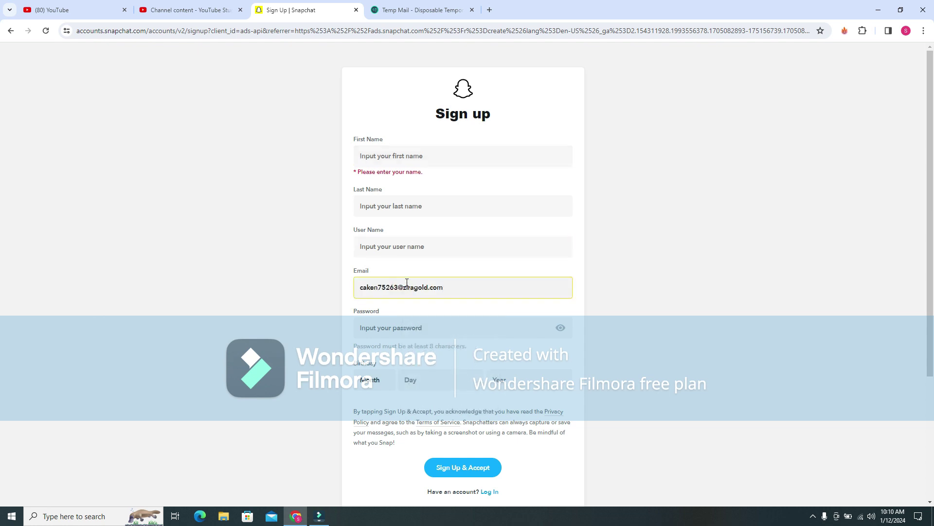
# - Fill in the first name with the email address's leading letters and the last name with its domain name, without the extension
pyautogui.moveTo(378, 288); pyautogui.dragTo(359, 288)
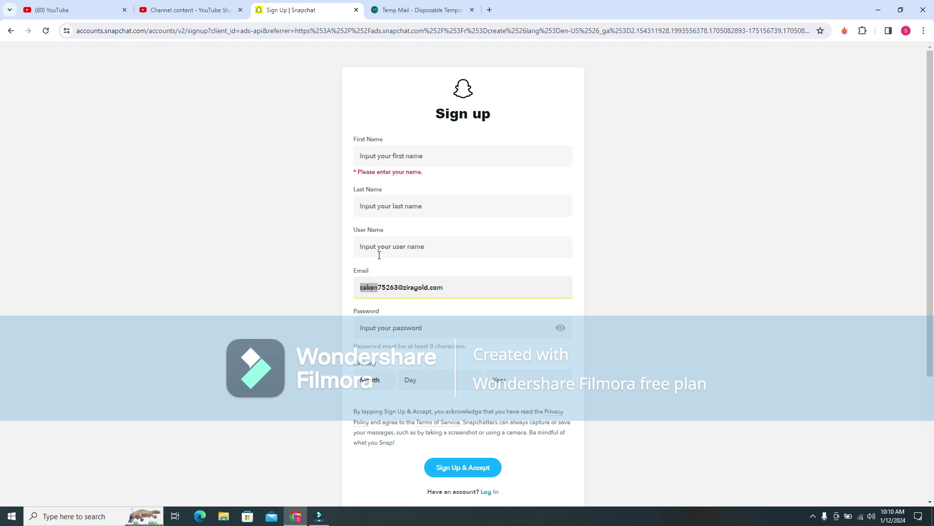
pyautogui.click(383, 155)
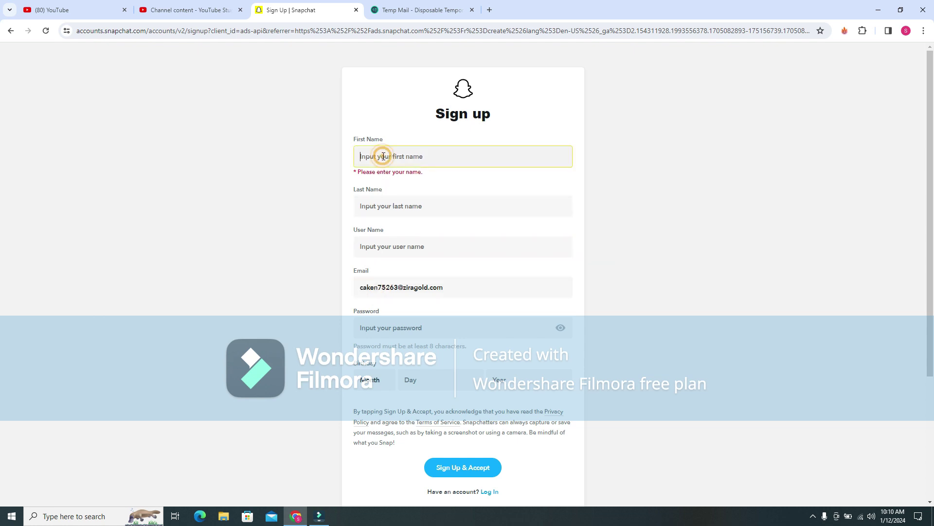
pyautogui.hotkey('ctrl', 'v')
pyautogui.click(432, 279)
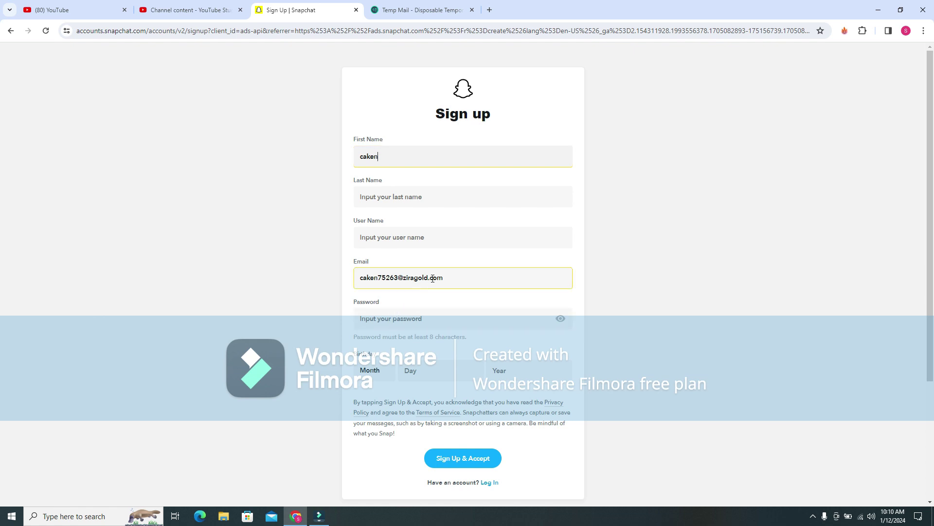
pyautogui.moveTo(417, 280); pyautogui.dragTo(404, 281)
pyautogui.hotkey('ctrl', 'c')
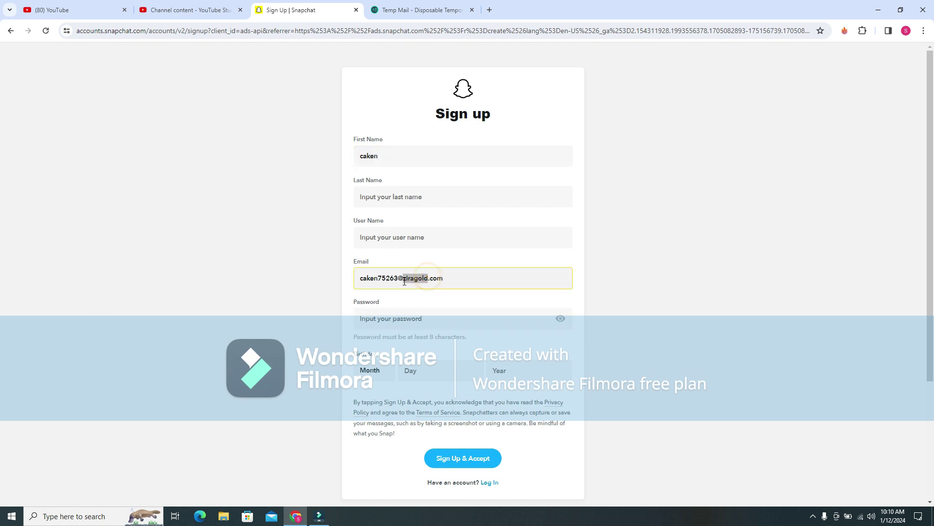
pyautogui.click(397, 201)
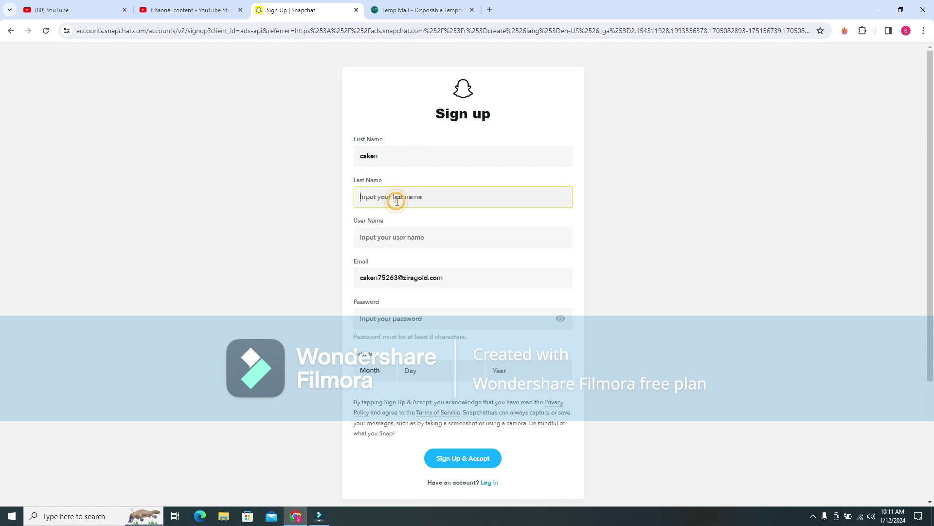
pyautogui.hotkey('ctrl', 'v')
# - Fill in the user name by joining copies of the entered first and last names
pyautogui.click(393, 155)
pyautogui.doubleClick(393, 155)
pyautogui.hotkey('ctrl', 'c')
pyautogui.click(383, 240)
pyautogui.hotkey('ctrl', 'v')
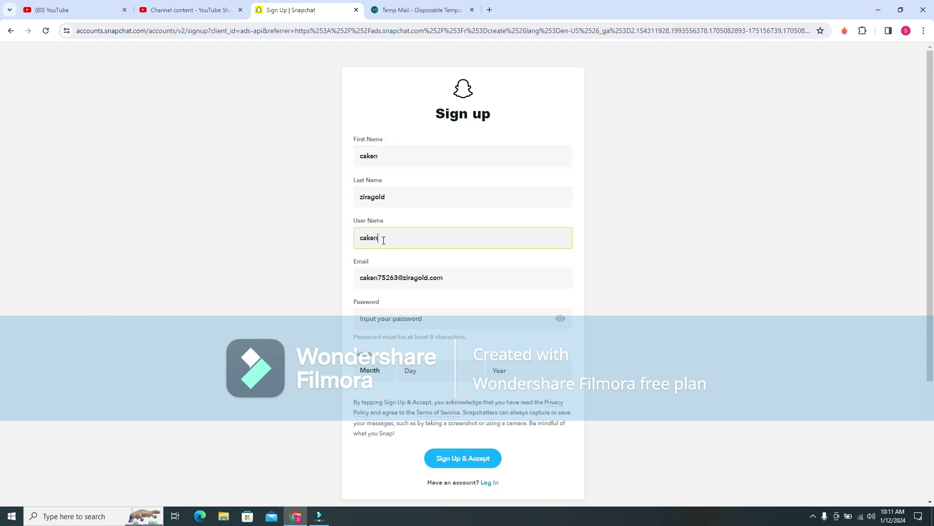
pyautogui.doubleClick(396, 197)
pyautogui.hotkey('ctrl', 'c')
pyautogui.click(393, 242)
pyautogui.hotkey('ctrl', 'v')
# - Enter the account password and fill in the month, day and year of the date of birth
pyautogui.click(387, 314)
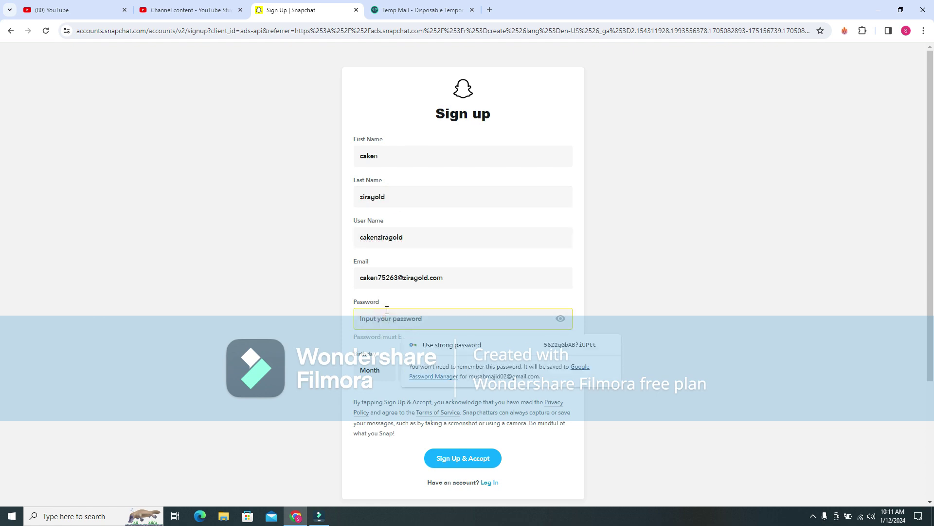
pyautogui.write('••••••')
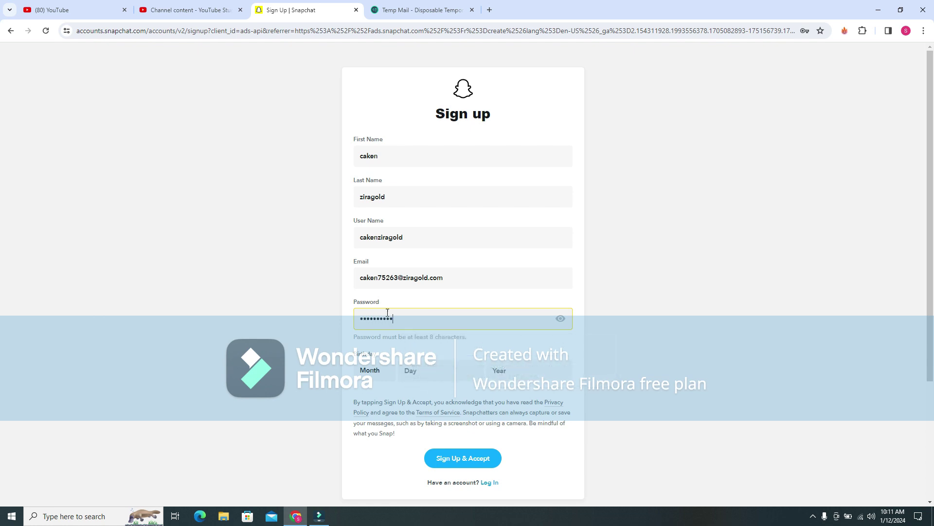
pyautogui.click(374, 370)
pyautogui.click(382, 491)
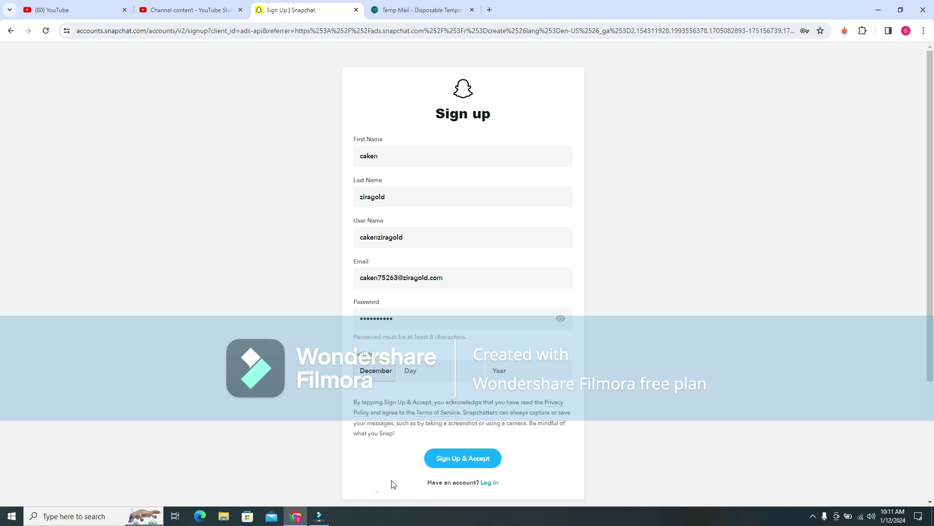
pyautogui.click(430, 374)
pyautogui.click(512, 369)
pyautogui.write('1993')
pyautogui.scroll(-1, 516, 368)
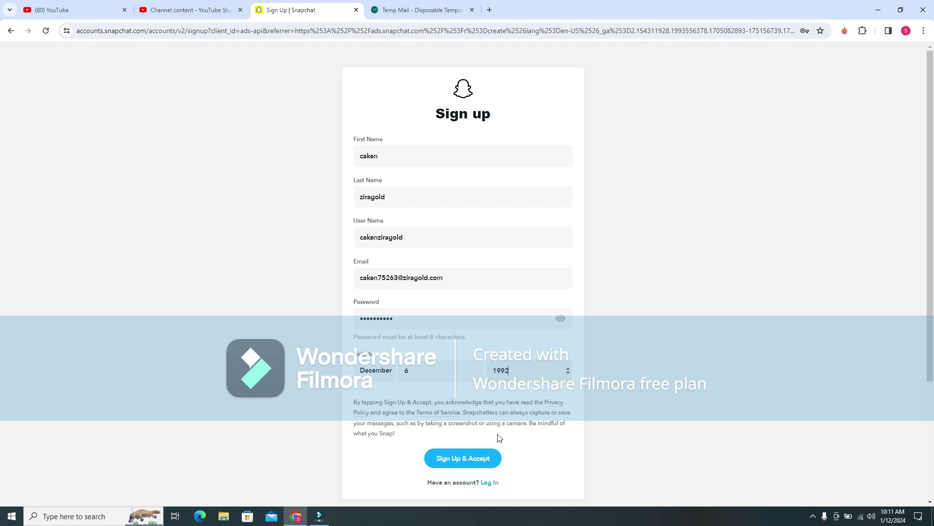
# - Submit the sign-up form and complete verification puzzle 1 of 4 by rotating the forklift to match the hand's direction
pyautogui.click(482, 456)
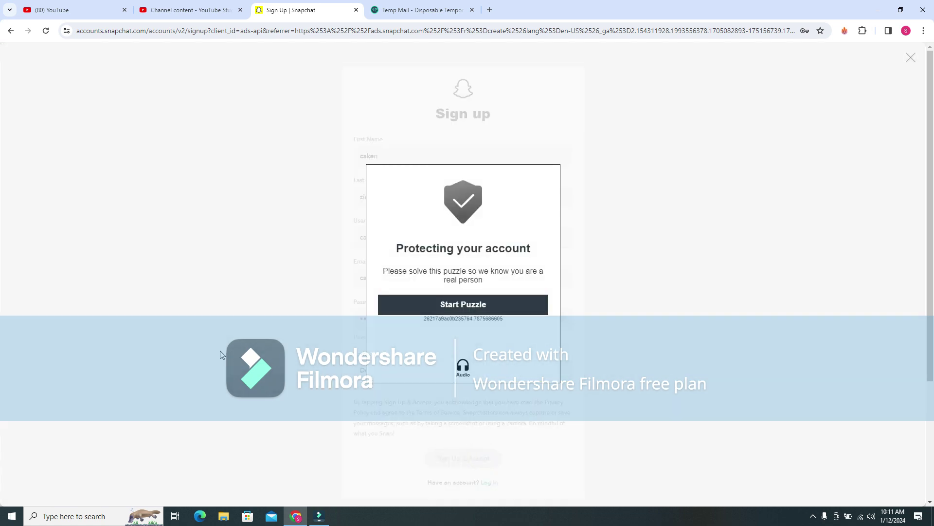
pyautogui.click(459, 307)
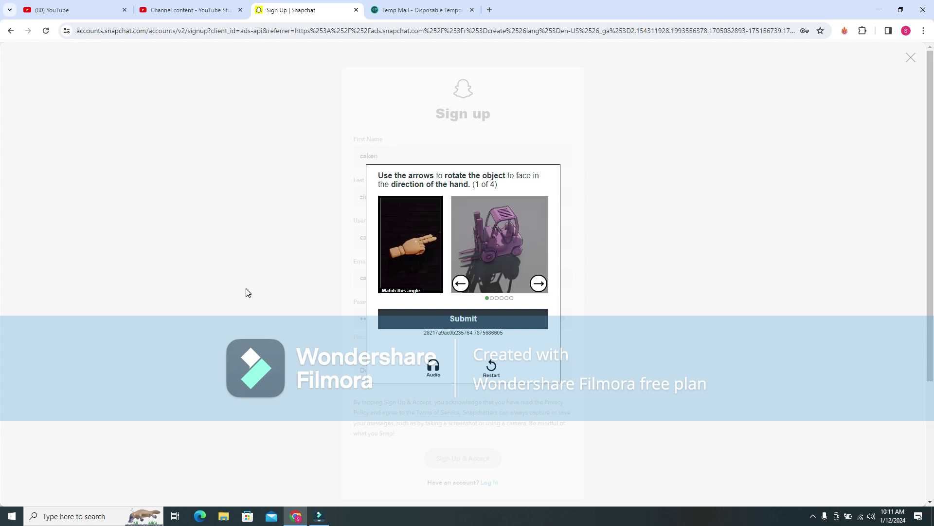
pyautogui.click(539, 284)
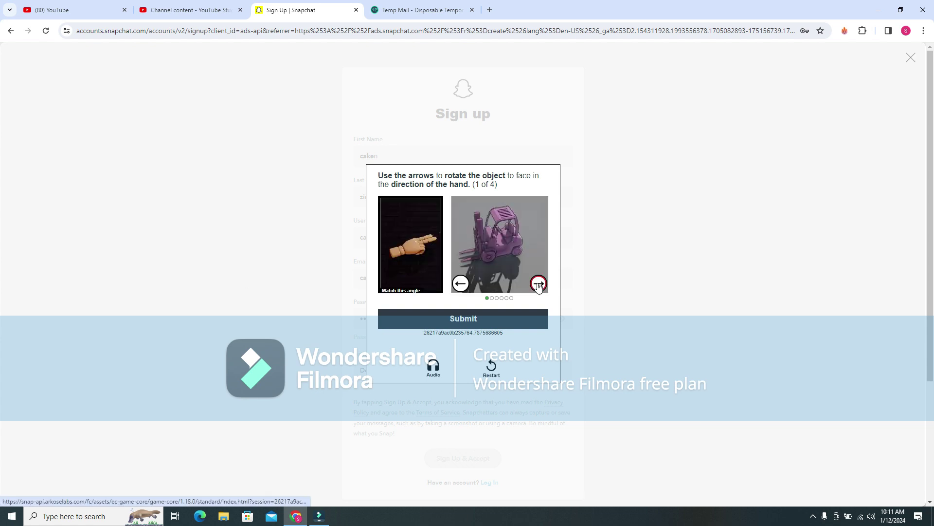
pyautogui.click(538, 283)
pyautogui.click(538, 284)
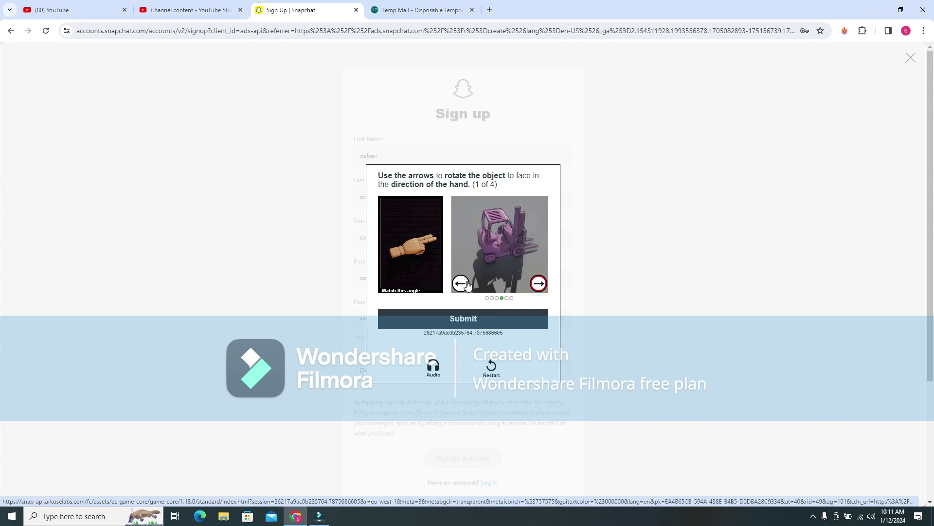
pyautogui.click(483, 325)
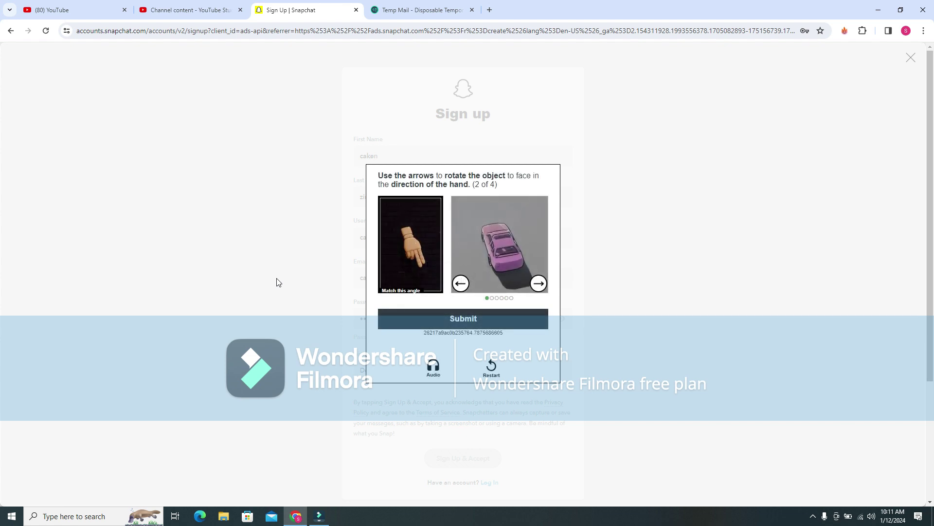
# - Rotate the car in puzzle 2 of 4 to face the hand's direction and submit the answer
pyautogui.click(535, 285)
pyautogui.click(535, 285)
pyautogui.click(534, 286)
pyautogui.click(534, 287)
pyautogui.click(460, 283)
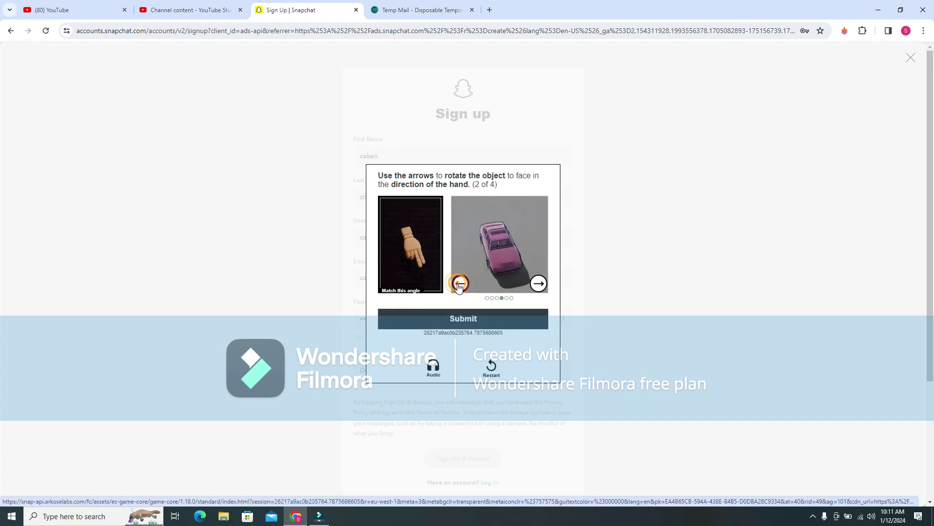
pyautogui.click(485, 323)
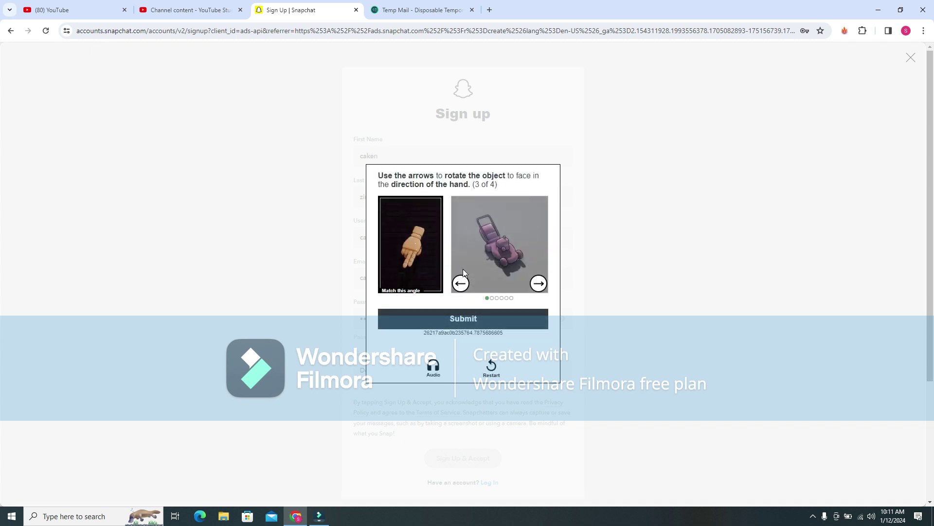
# - Rotate the lawn mower in puzzle 3 of 4 to face the hand's direction and submit the answer
pyautogui.click(460, 283)
pyautogui.click(460, 284)
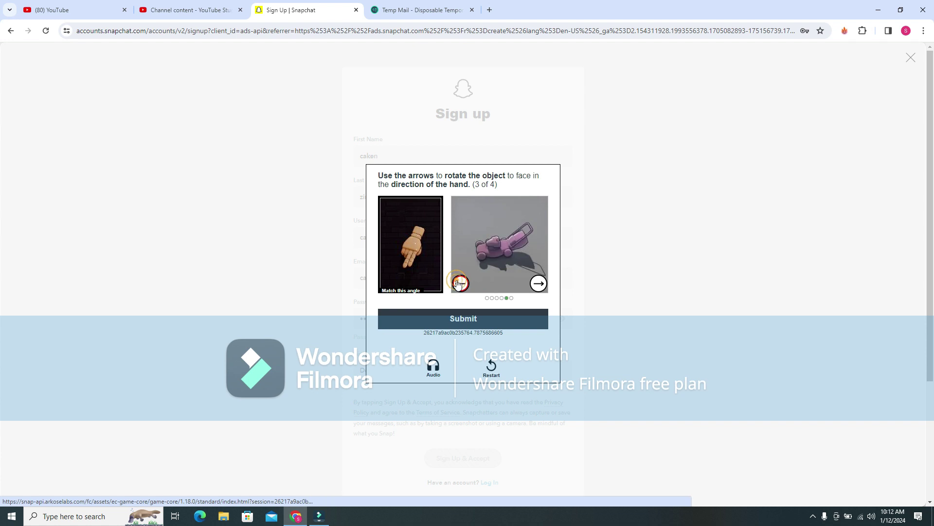
pyautogui.click(538, 283)
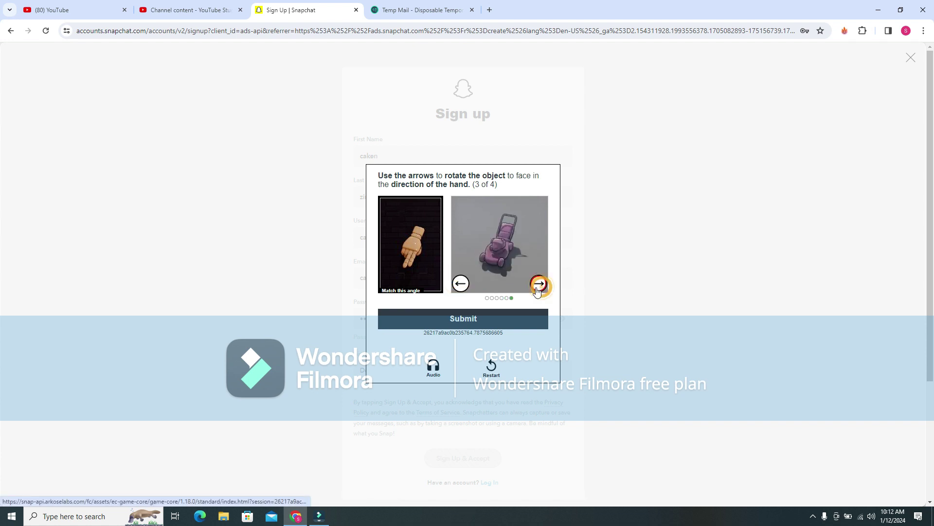
pyautogui.click(486, 325)
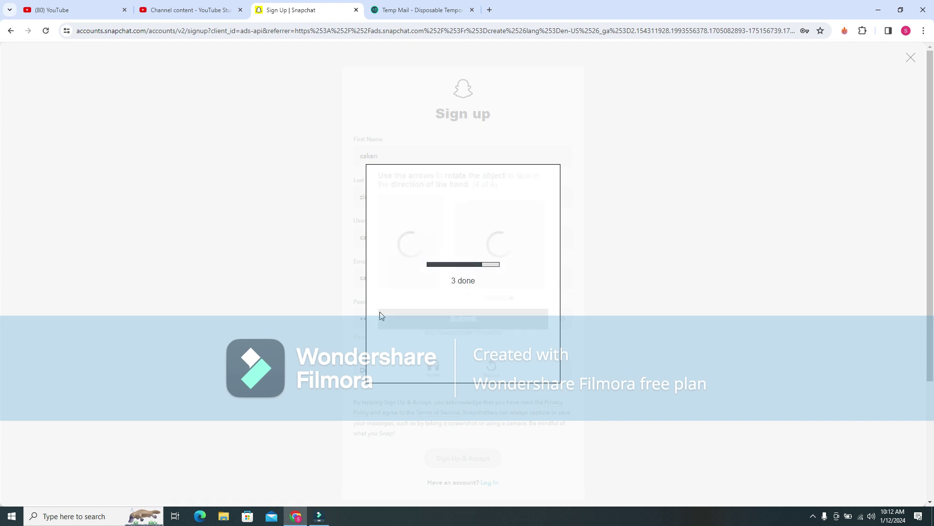
# - Rotate the car in puzzle 4 of 4 to face the hand's direction and submit the final answer
pyautogui.click(460, 283)
pyautogui.click(459, 283)
pyautogui.click(460, 283)
pyautogui.click(459, 283)
pyautogui.click(460, 283)
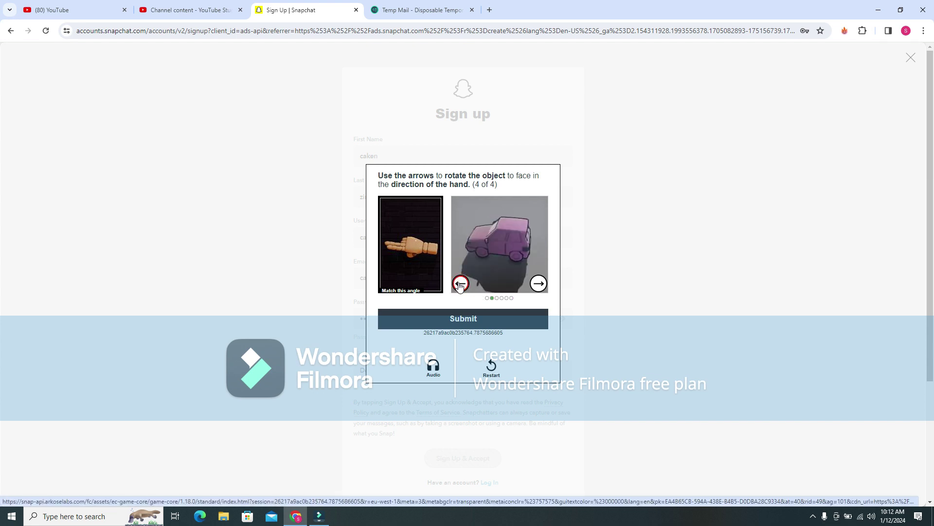
pyautogui.click(537, 283)
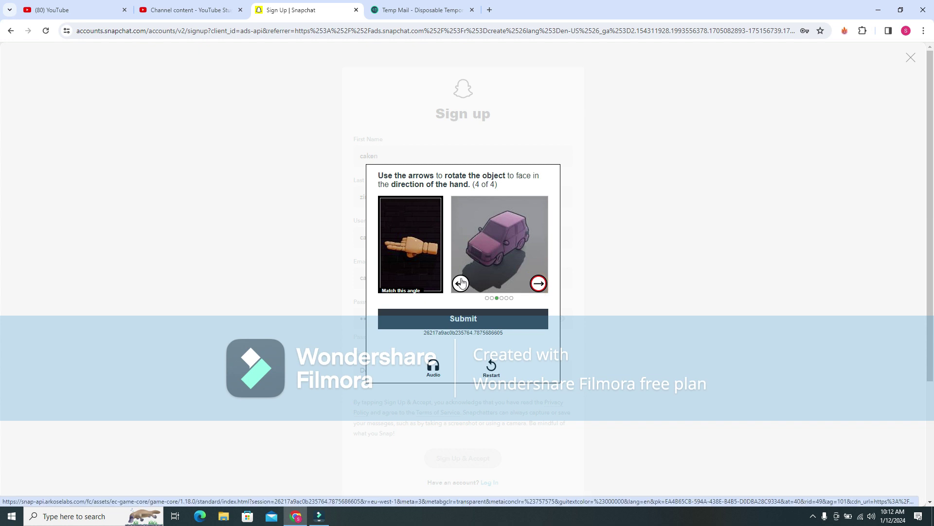
pyautogui.click(461, 283)
pyautogui.click(479, 316)
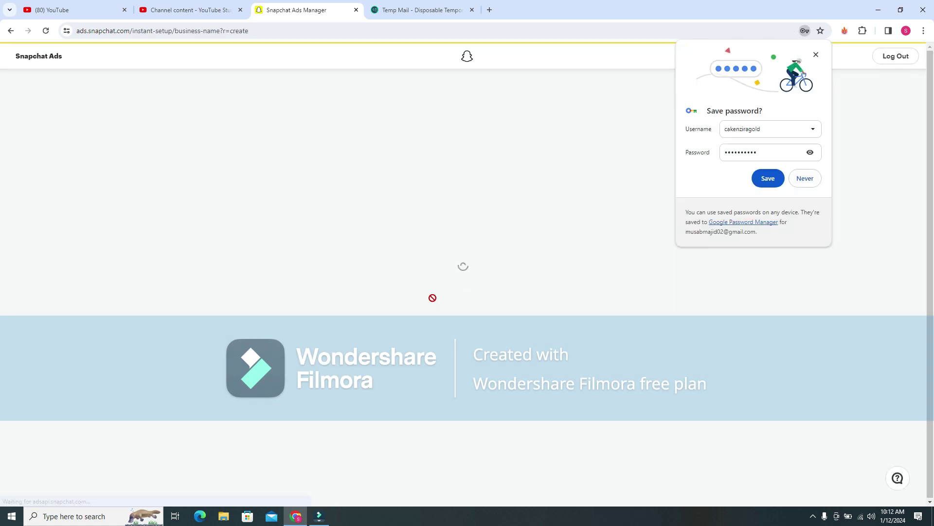
# - Copy the temporary email address from the Temp Mail tab and paste it as the business name in Snapchat Ads Manager
pyautogui.click(435, 288)
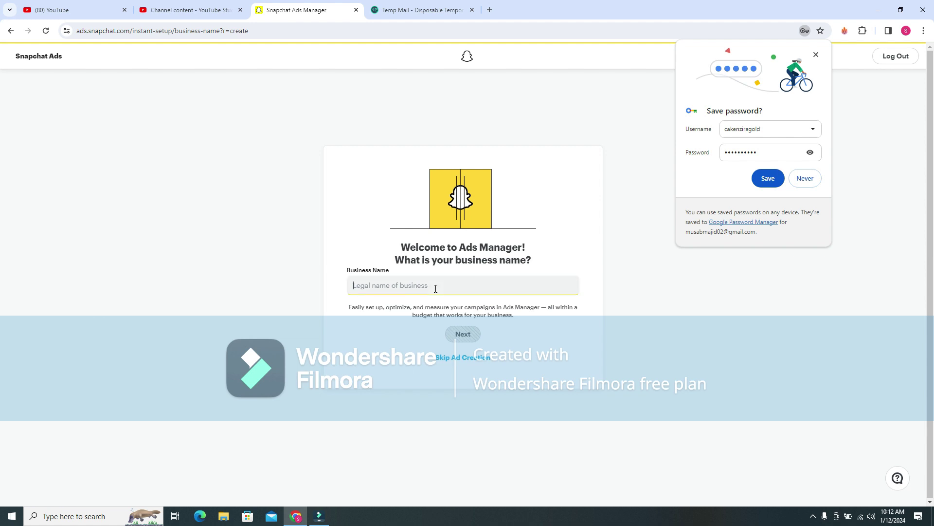
pyautogui.click(431, 10)
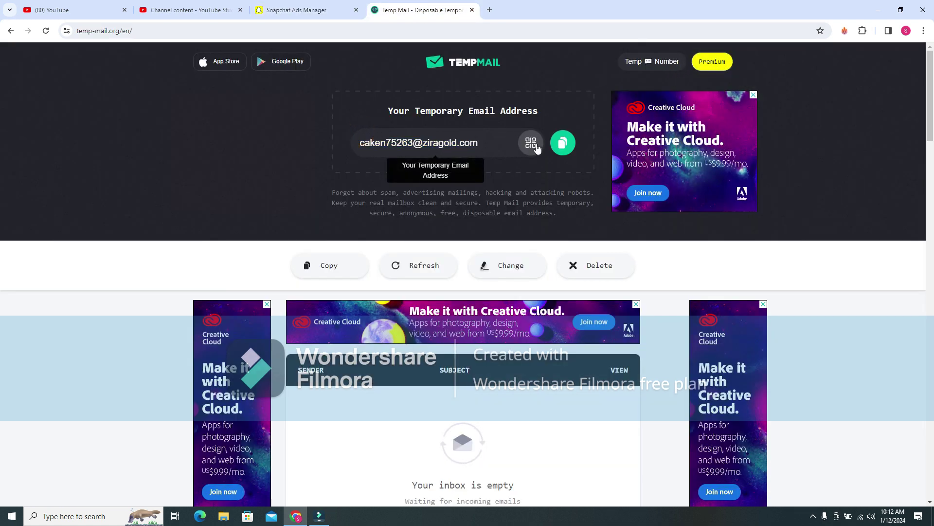
pyautogui.click(563, 142)
pyautogui.click(302, 10)
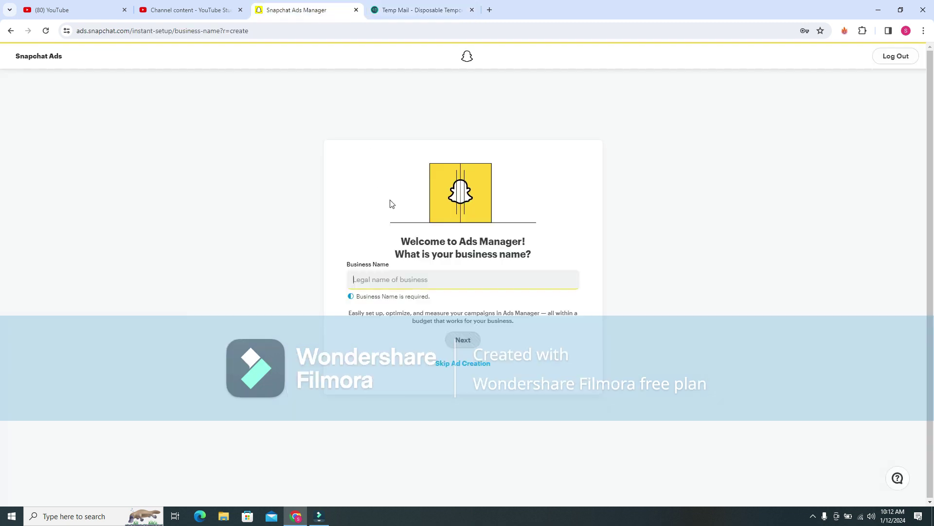
pyautogui.click(422, 280)
pyautogui.hotkey('ctrl', 'v')
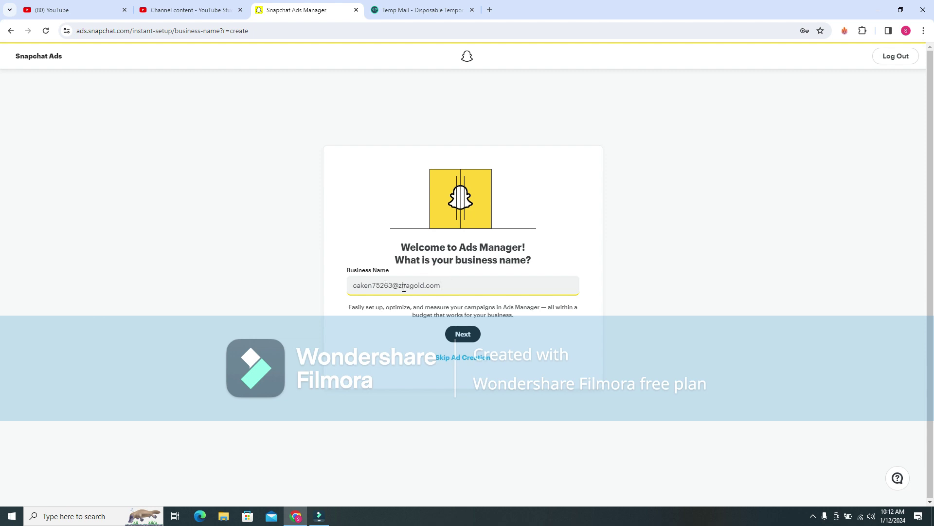
# - Remove the digits, at sign and domain suffix from the pasted business name and submit it
pyautogui.moveTo(398, 287); pyautogui.dragTo(373, 285)
pyautogui.press('BackSpace')
pyautogui.press('BackSpace')
pyautogui.press('BackSpace')
pyautogui.click(463, 334)
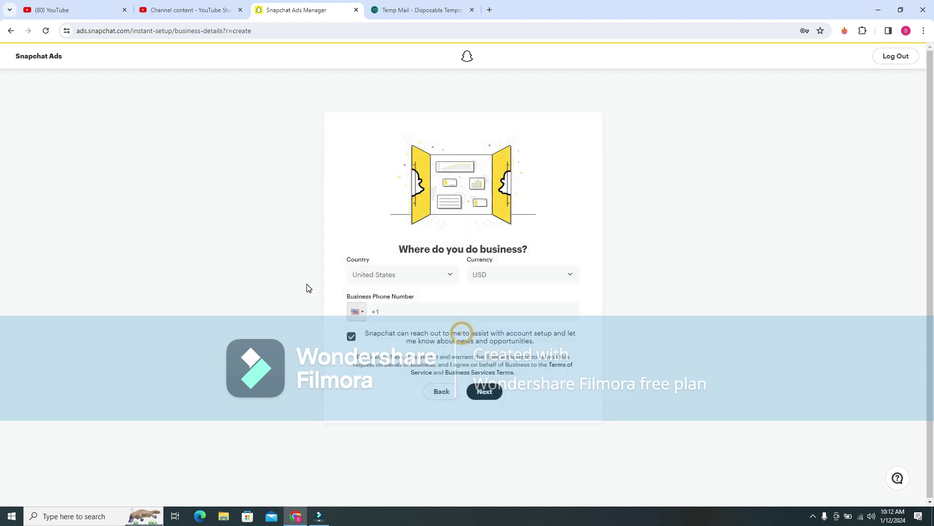
# - Submit the business details with country Pakistan and currency USD, and create the business's public profile
pyautogui.click(443, 276)
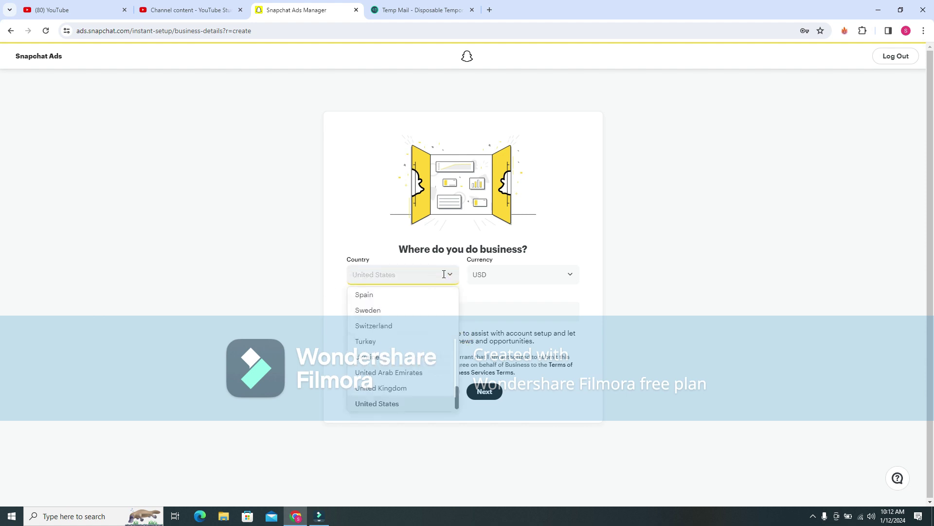
pyautogui.write('p')
pyautogui.click(403, 325)
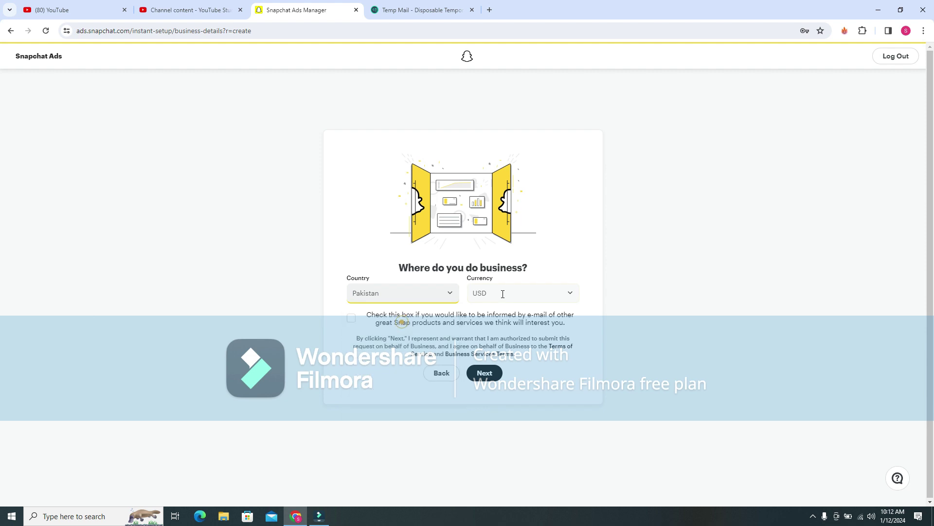
pyautogui.click(502, 295)
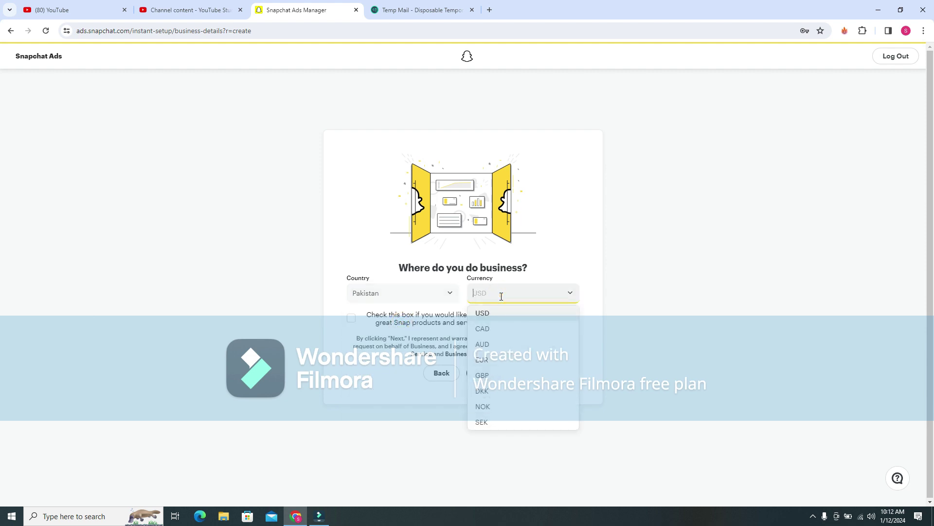
pyautogui.write('pk')
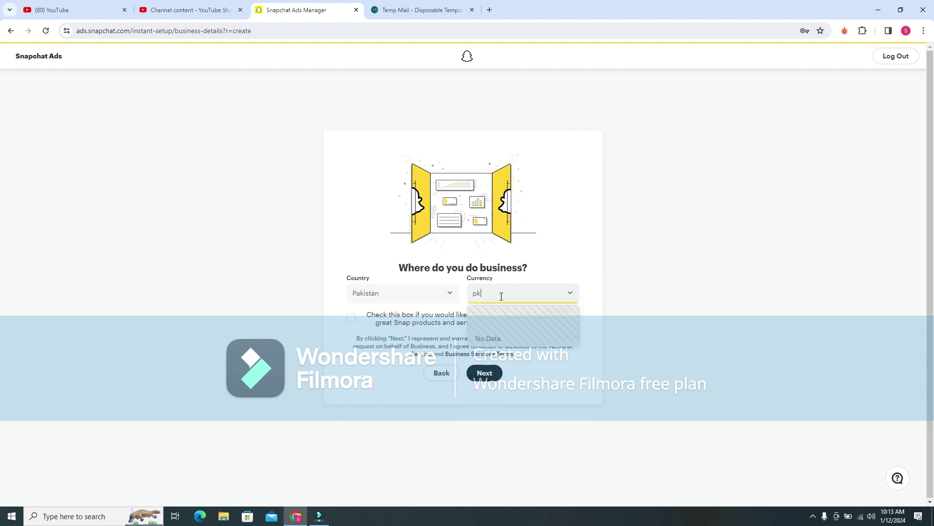
pyautogui.press('BackSpace')
pyautogui.press('BackSpace')
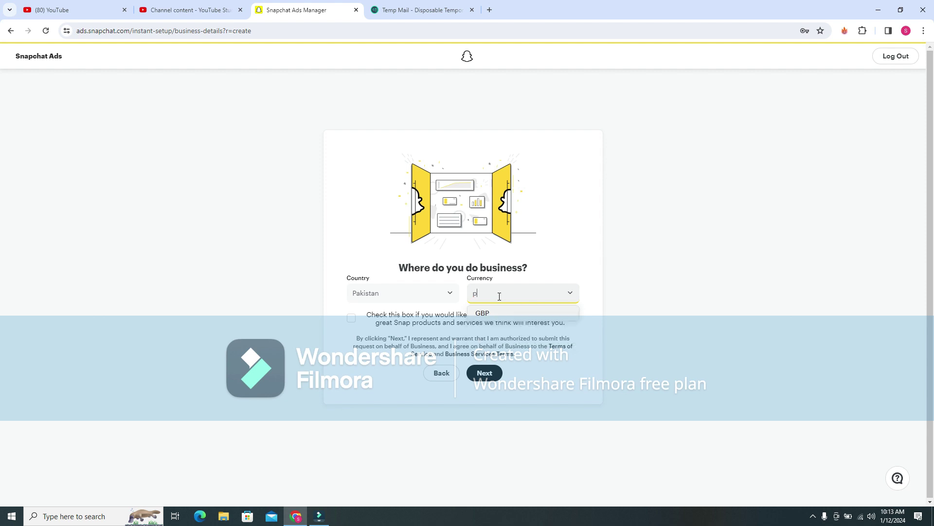
pyautogui.click(488, 313)
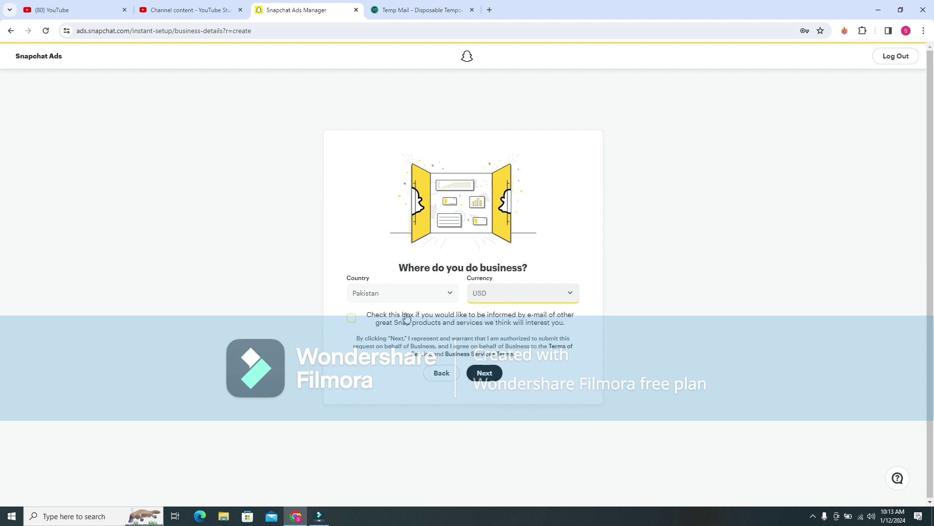
pyautogui.click(489, 374)
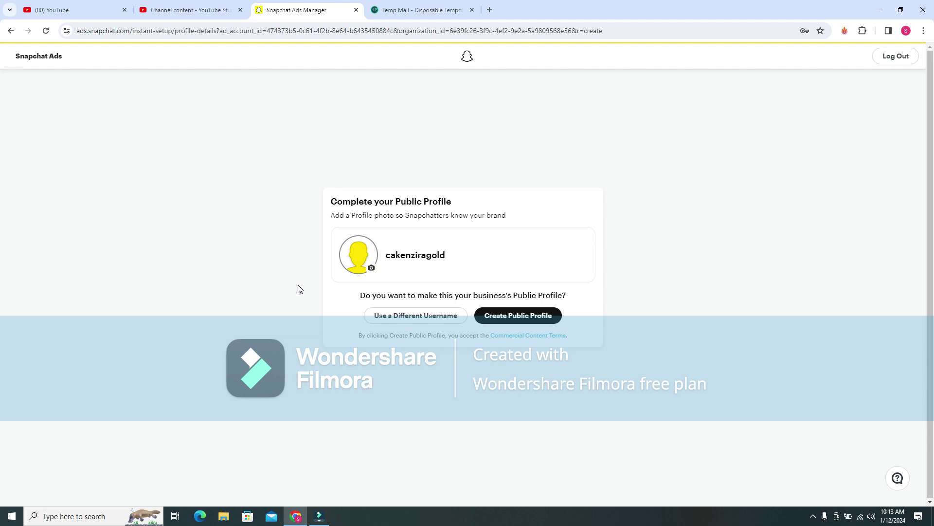
pyautogui.click(517, 316)
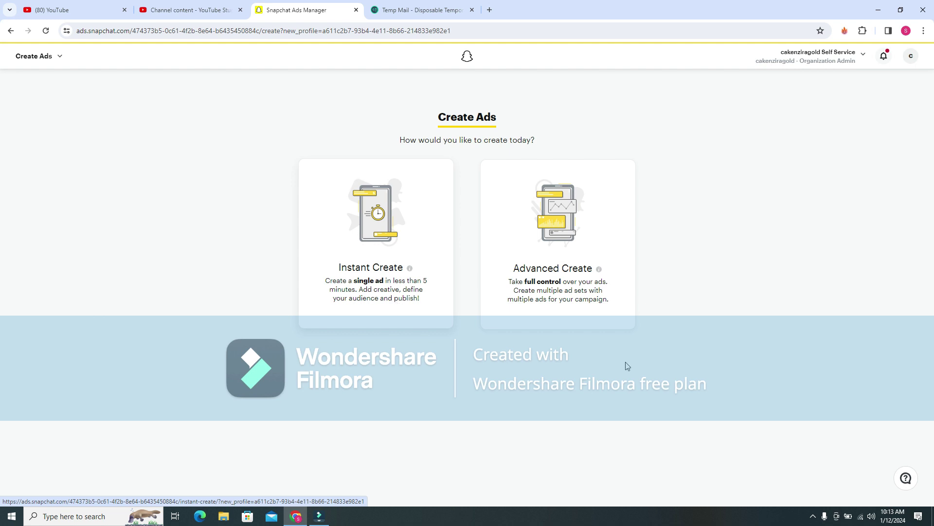
pyautogui.click(381, 265)
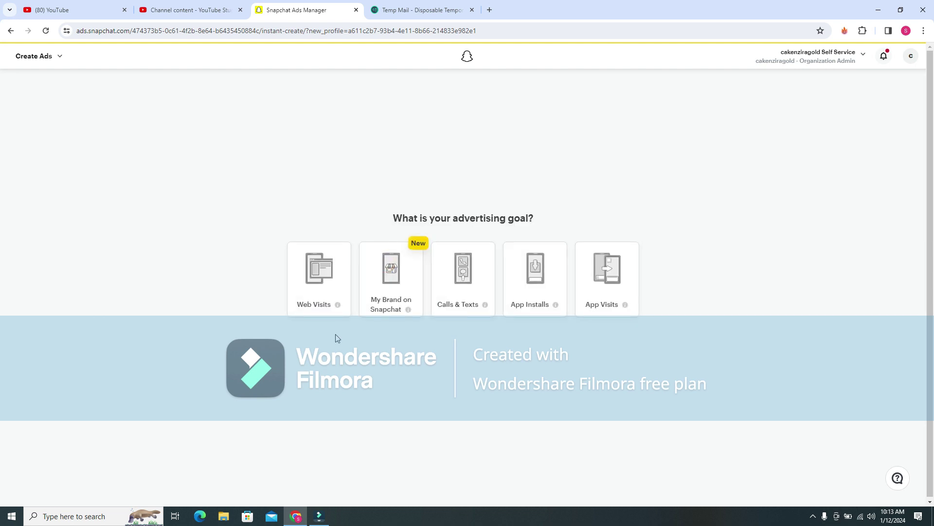
pyautogui.click(333, 291)
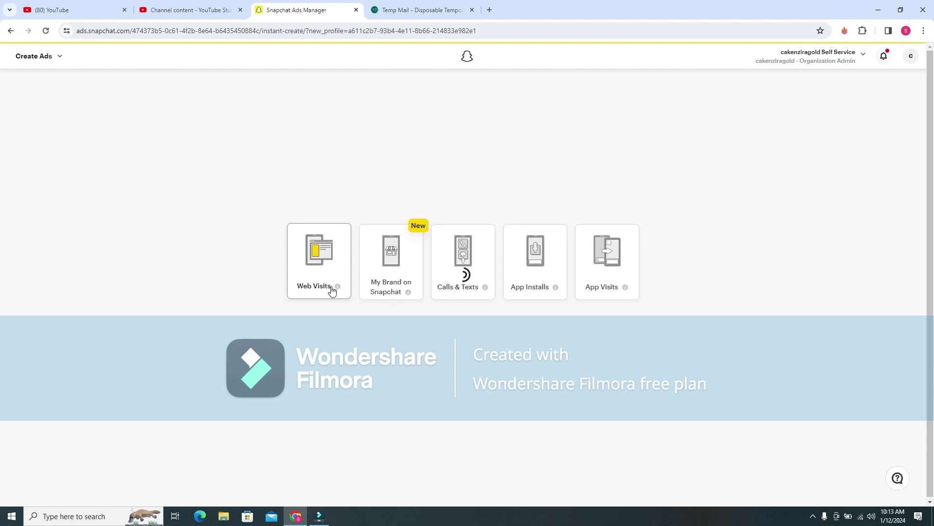
pyautogui.click(357, 291)
pyautogui.write('https://www')
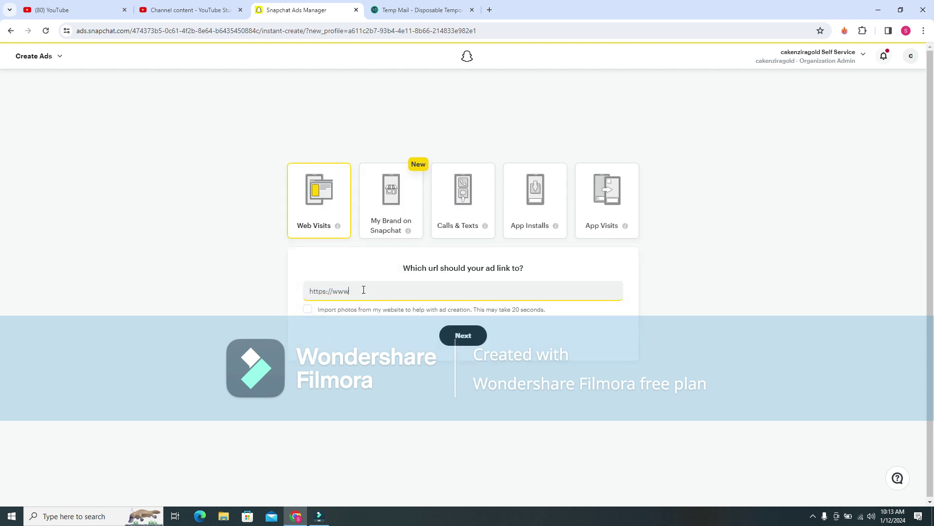
pyautogui.write('.facebook.com')
pyautogui.click(464, 341)
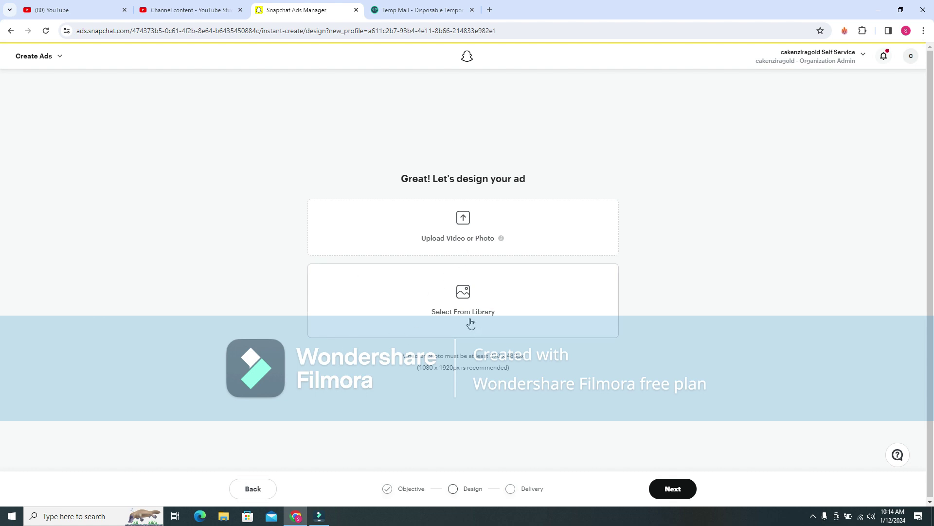
pyautogui.click(460, 243)
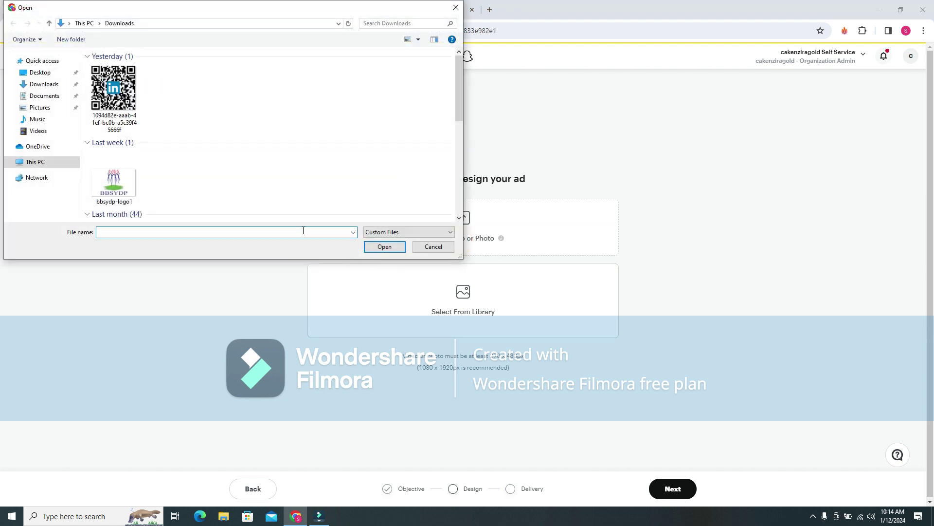
pyautogui.moveTo(457, 117); pyautogui.dragTo(458, 148)
pyautogui.click(113, 157)
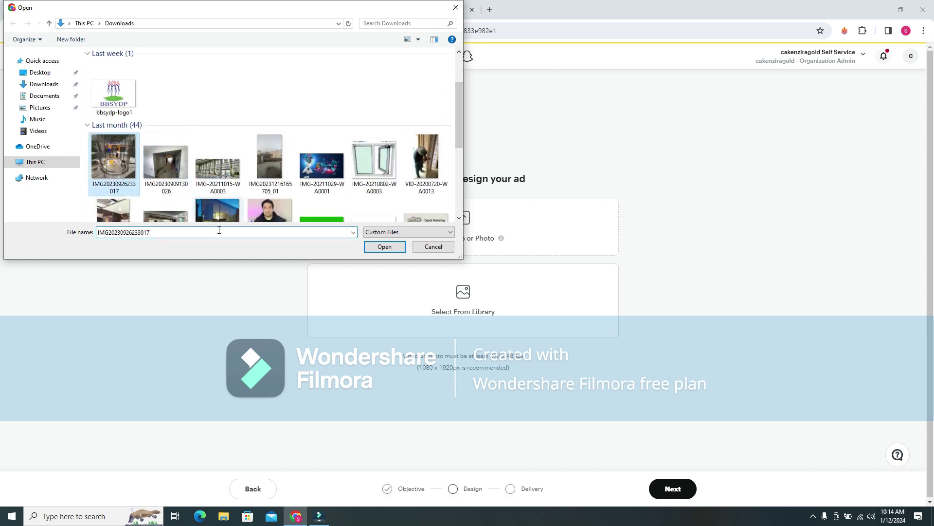
pyautogui.click(385, 246)
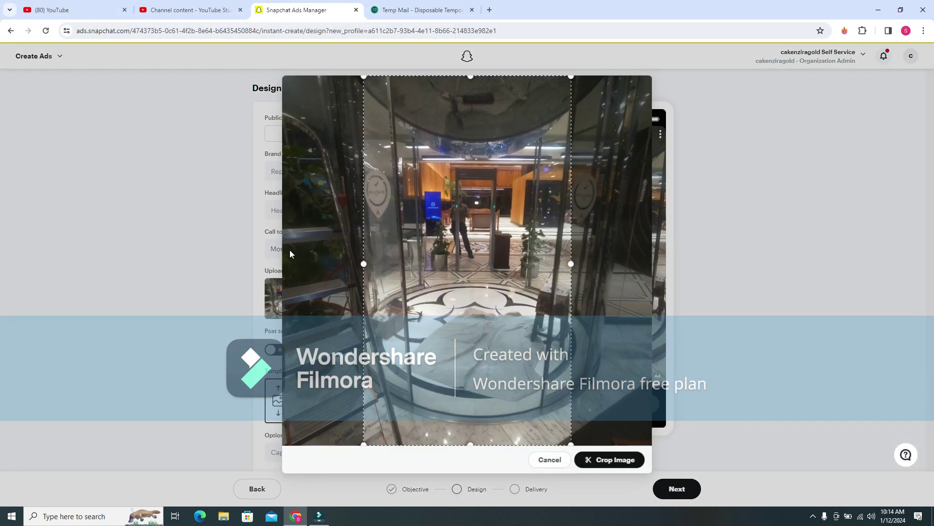
pyautogui.moveTo(512, 388); pyautogui.dragTo(504, 414)
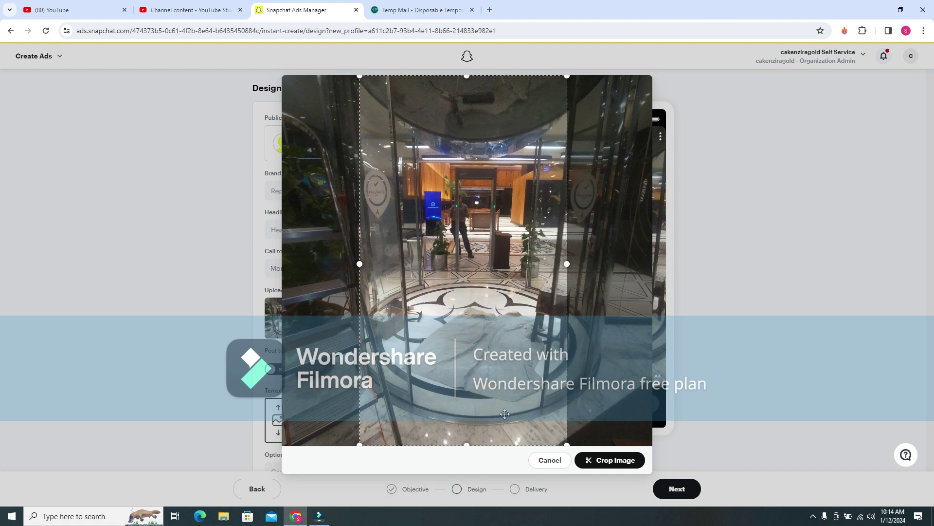
pyautogui.click(615, 461)
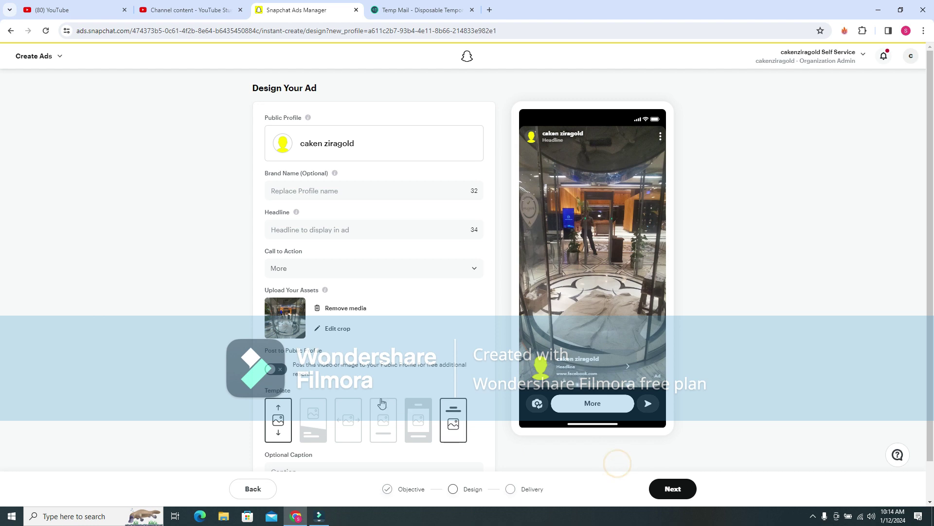
# - Try the second and third ad templates on the preview, and return to the first, full-screen template
pyautogui.click(319, 415)
pyautogui.scroll(-2, 341, 416)
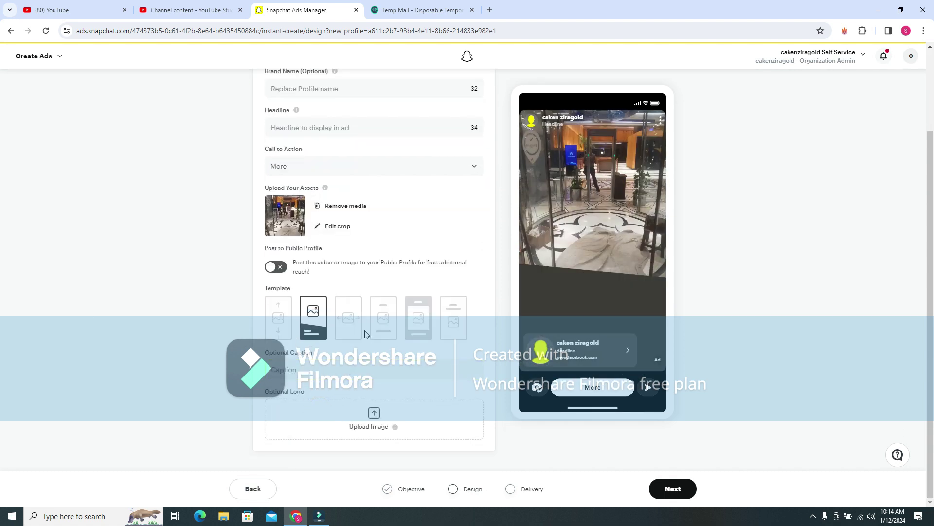
pyautogui.click(348, 321)
pyautogui.click(278, 317)
pyautogui.scroll(1, 280, 313)
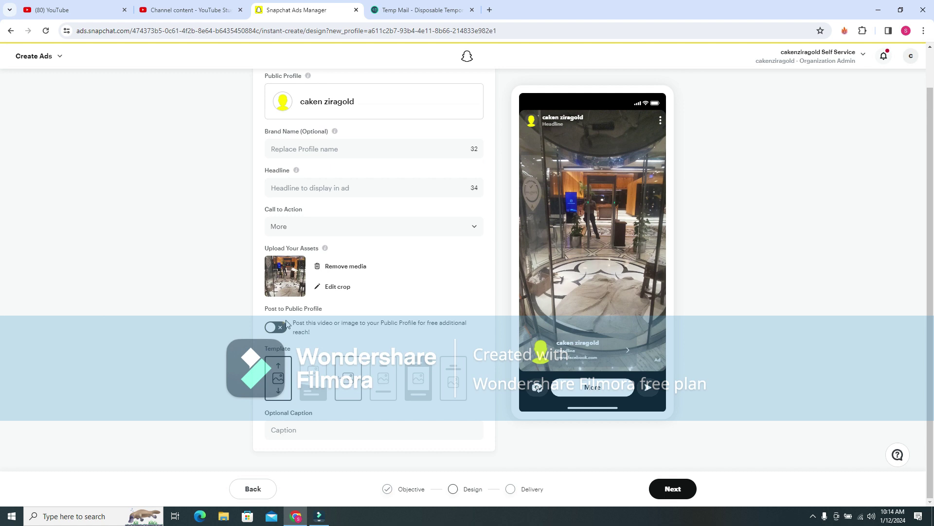
pyautogui.scroll(1, 283, 305)
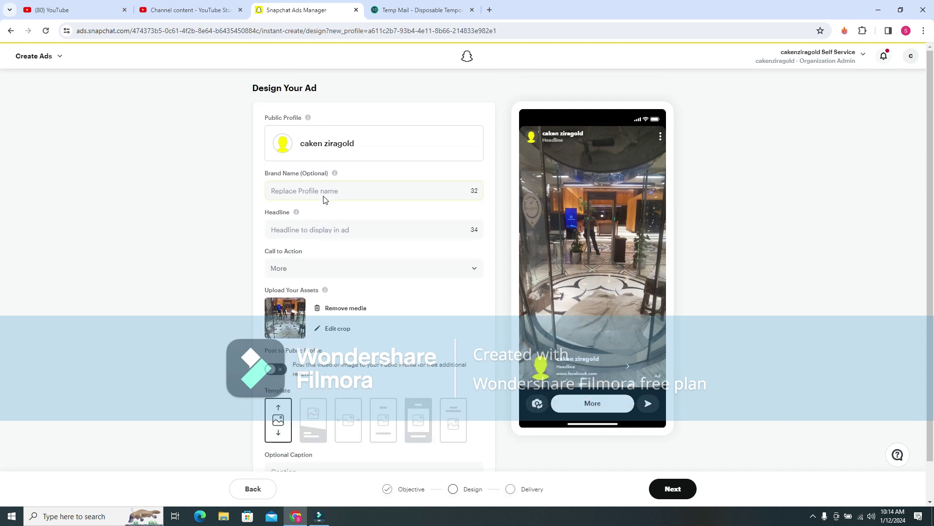
# - Set the ad's call to action to Book Now and try to proceed without a headline or caption
pyautogui.click(473, 268)
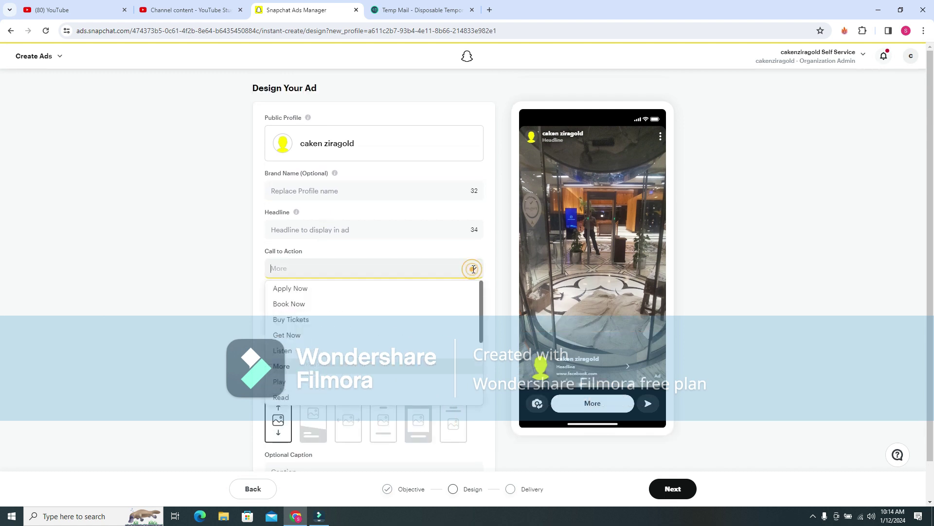
pyautogui.click(362, 306)
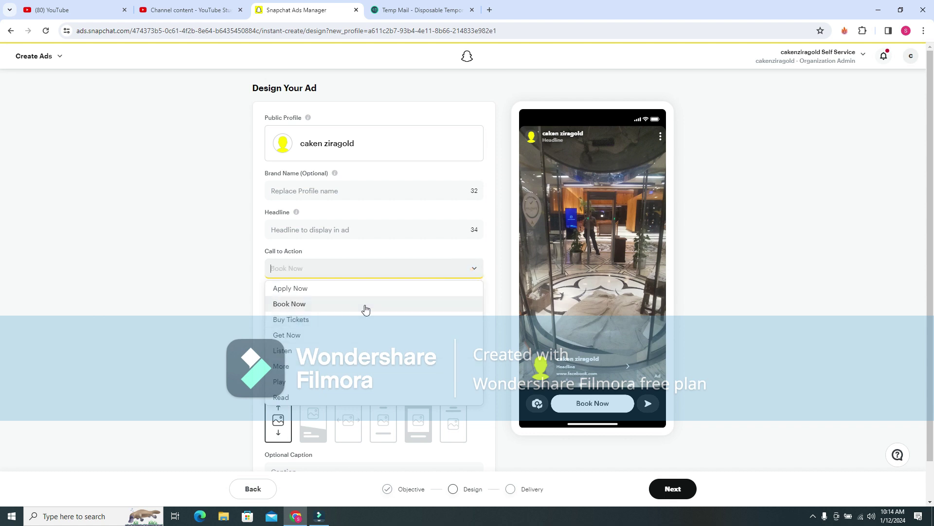
pyautogui.scroll(-1, 382, 287)
pyautogui.scroll(-1, 382, 287)
pyautogui.click(343, 426)
pyautogui.click(669, 488)
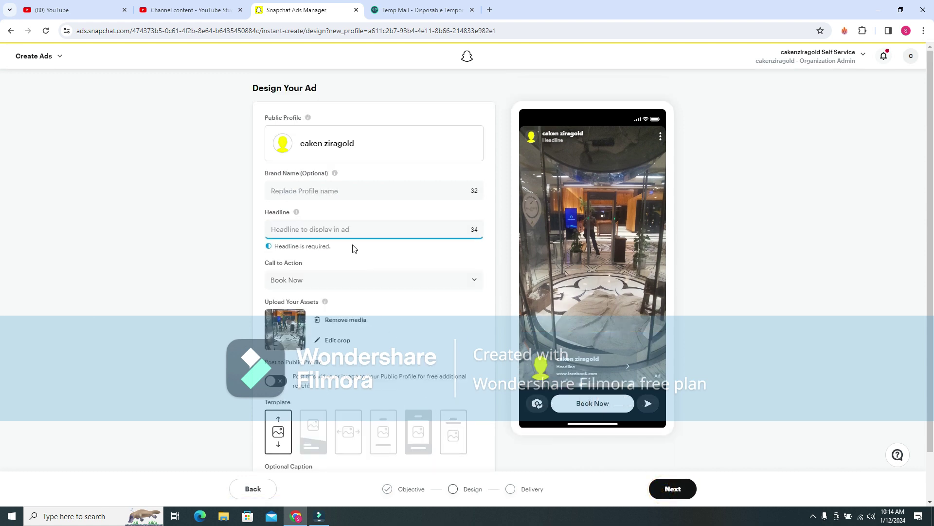
# - Enter "automatic door" as the ad headline and proceed to the delivery settings
pyautogui.click(361, 230)
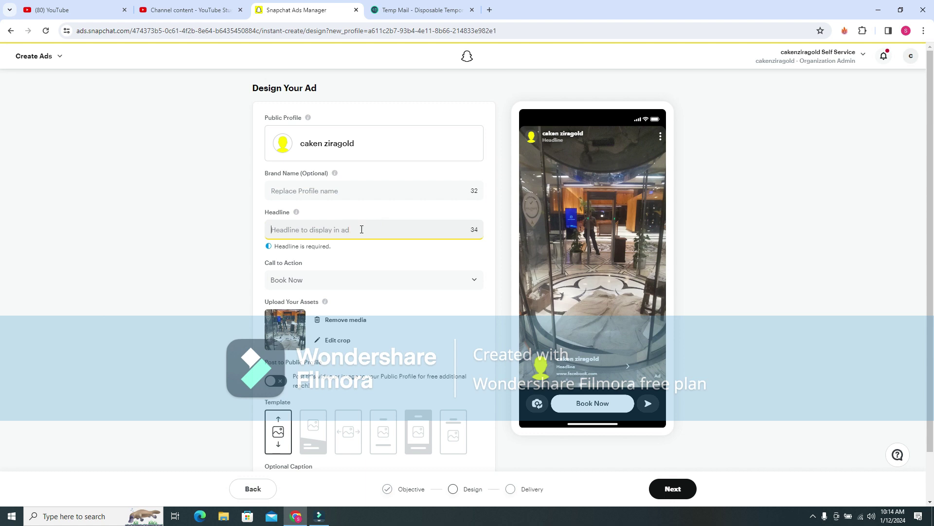
pyautogui.write('automa')
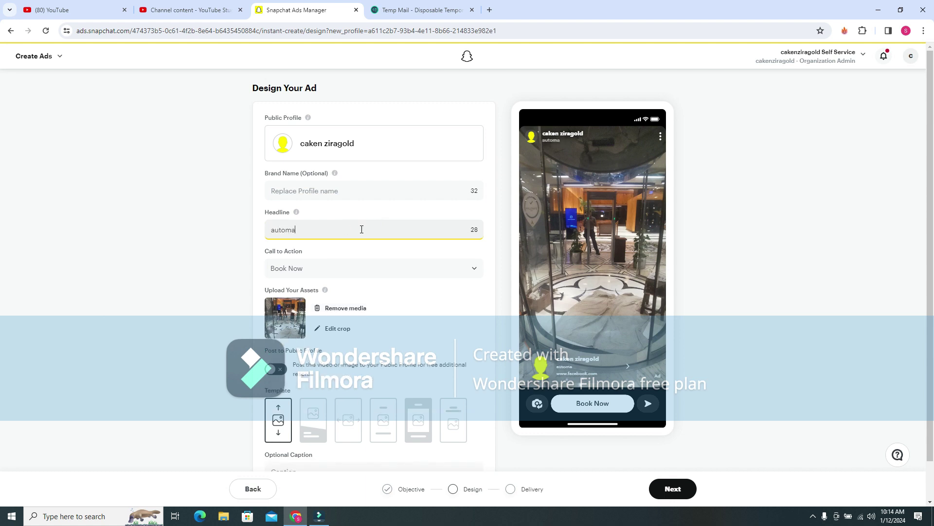
pyautogui.write('tic door')
pyautogui.click(677, 487)
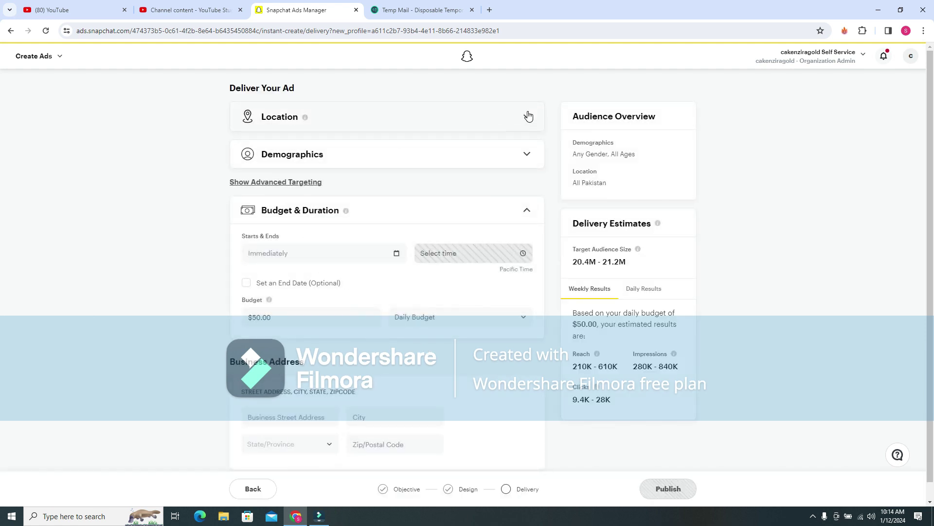
# - Search the ad's target locations for "karachi", and add the Dubai, United Arab Emirates region to the audience location
pyautogui.click(528, 116)
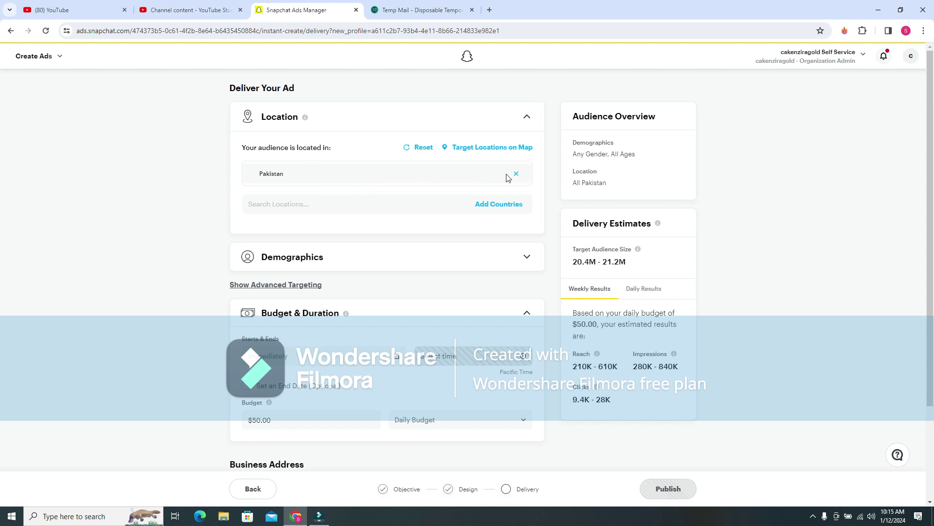
pyautogui.click(335, 203)
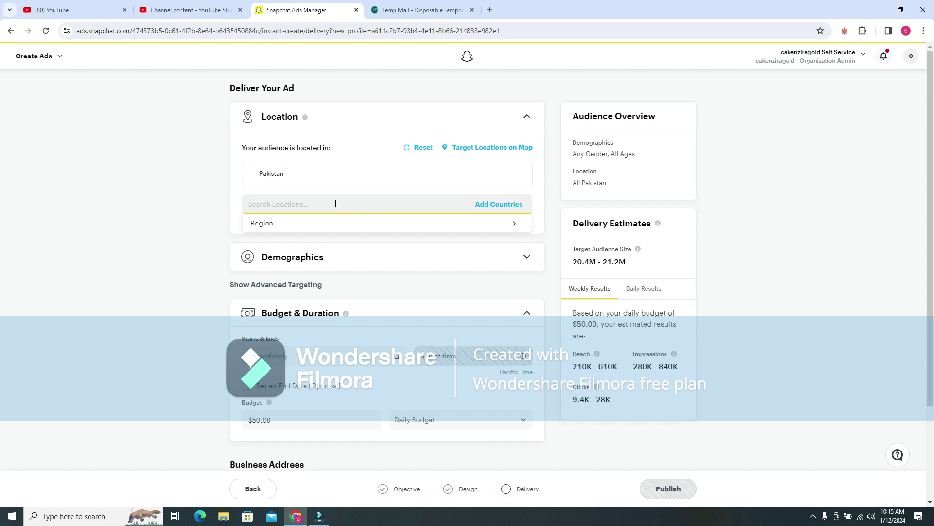
pyautogui.write('karachi')
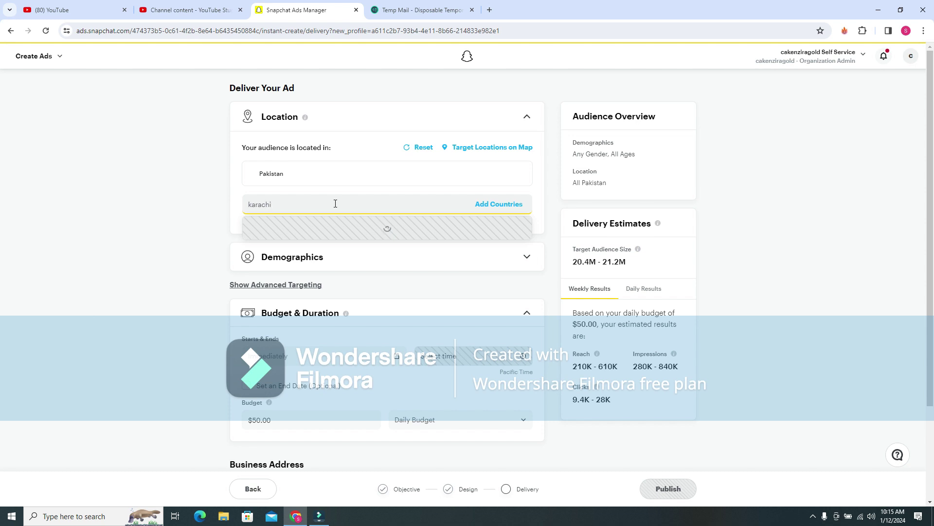
pyautogui.press('BackSpace')
pyautogui.press('BackSpace')
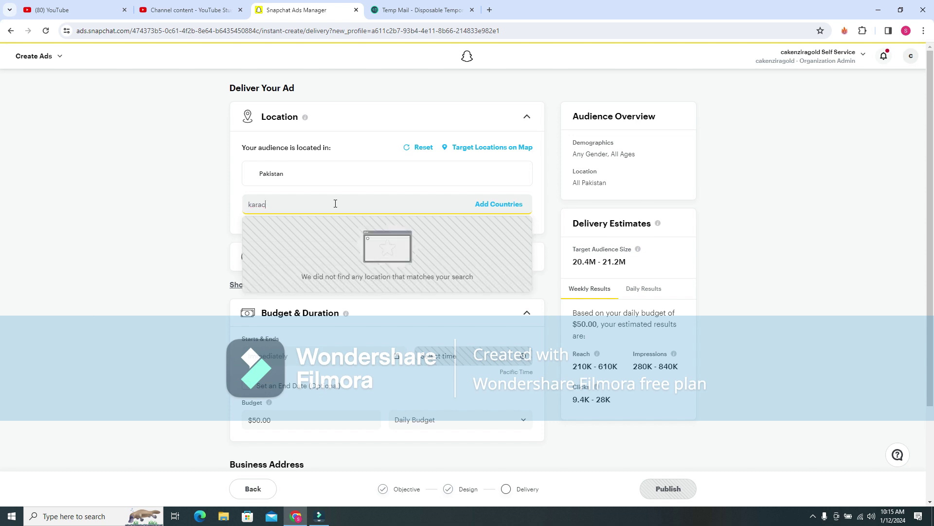
pyautogui.press('BackSpace')
pyautogui.press('BackSpace')
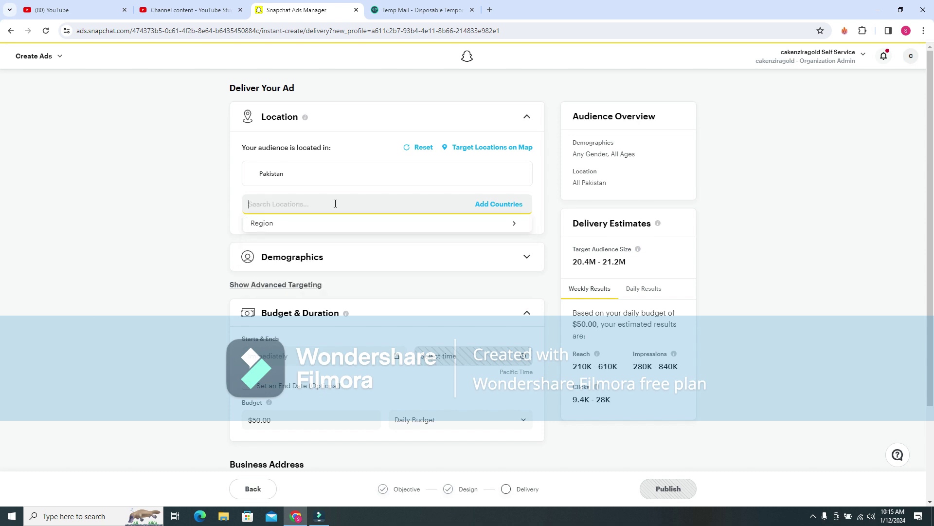
pyautogui.write('dubai')
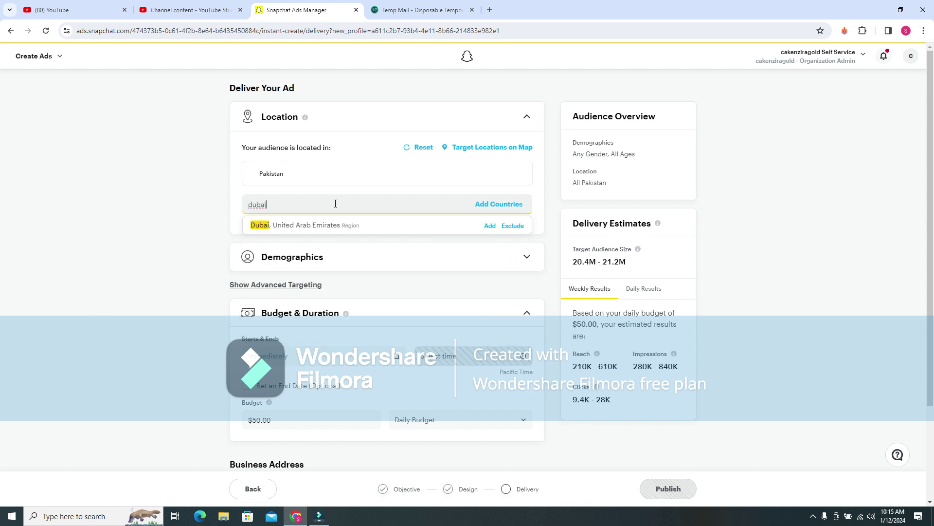
pyautogui.click(340, 227)
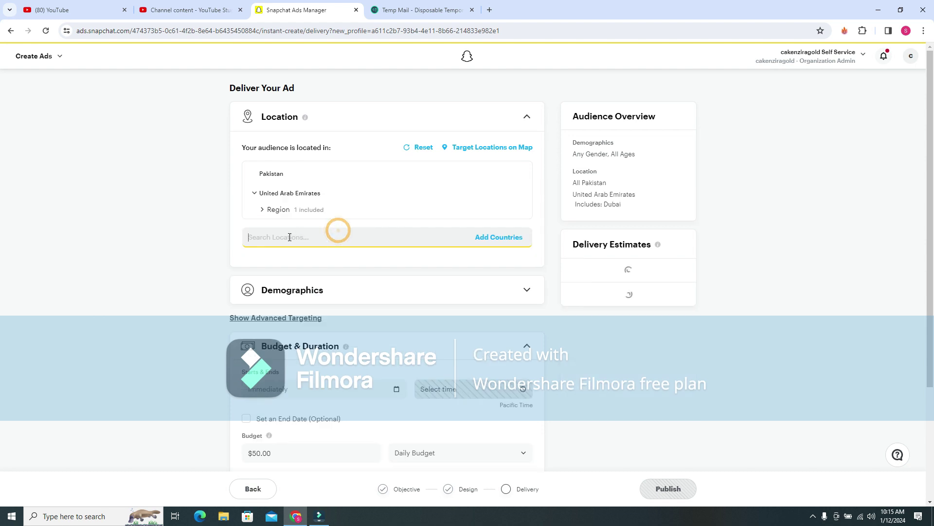
# - Examine the demographics options for gender, age and language, and the estimated target audience size
pyautogui.click(526, 291)
pyautogui.scroll(-2, 362, 267)
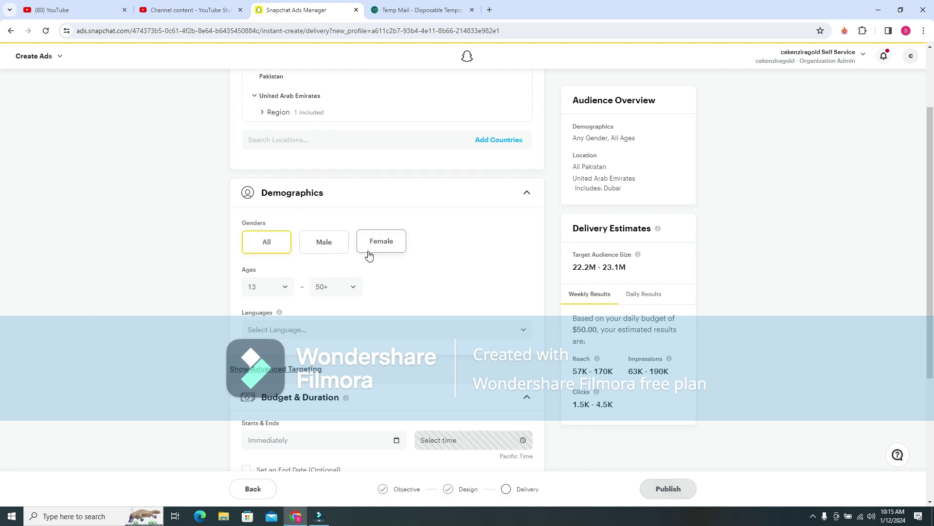
pyautogui.click(527, 330)
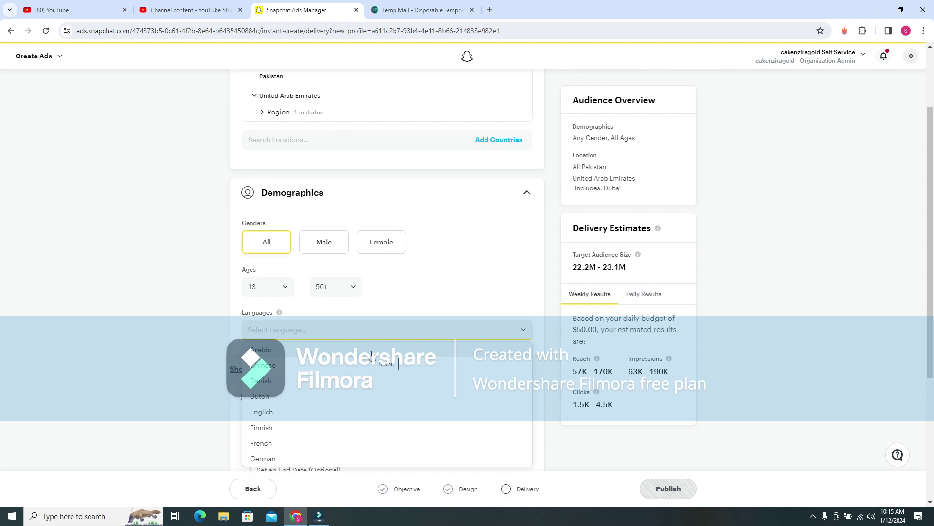
pyautogui.click(748, 188)
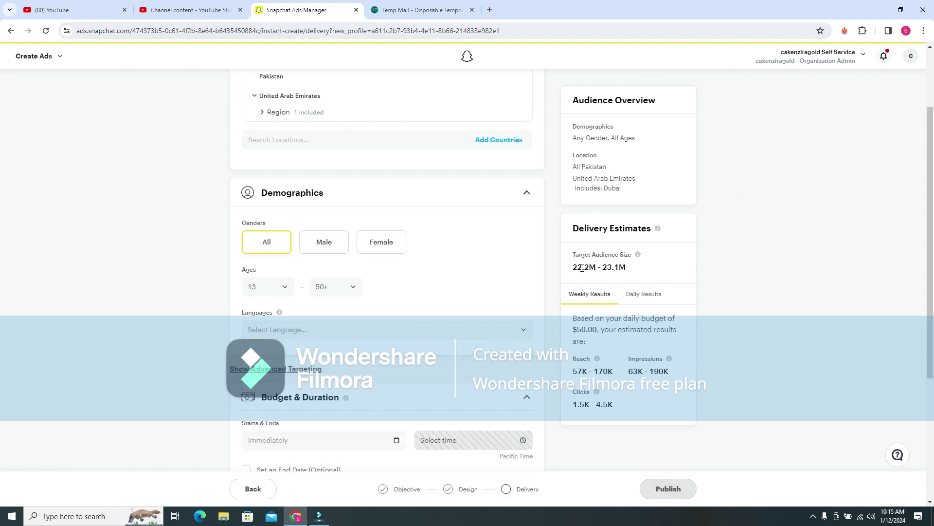
pyautogui.moveTo(567, 267); pyautogui.dragTo(641, 277)
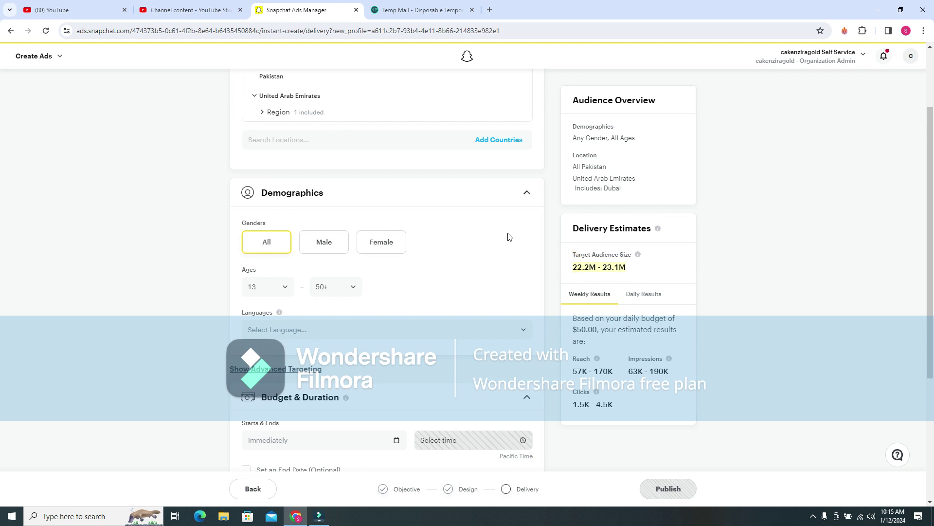
# - Show the advanced targeting options and expand Interests & Custom Audiences to check the Snap Lifestyle Categories
pyautogui.scroll(-2, 511, 232)
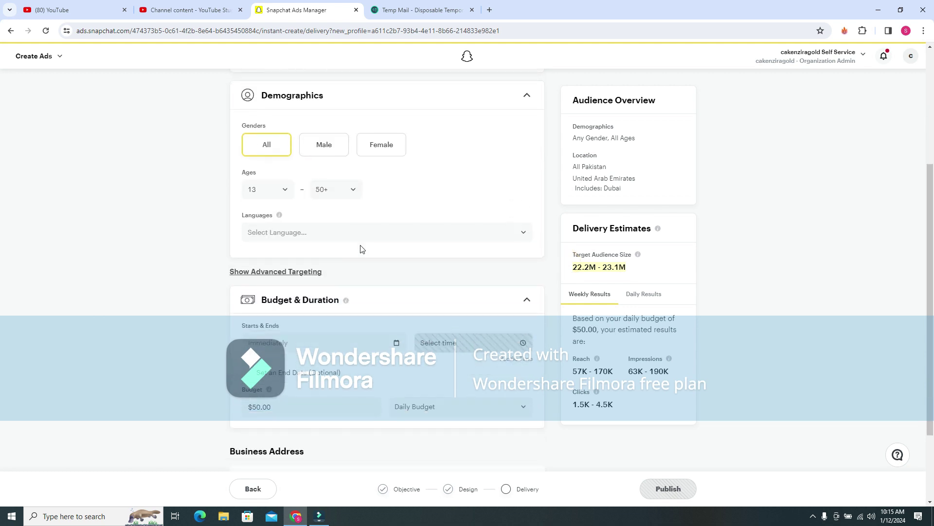
pyautogui.click(302, 271)
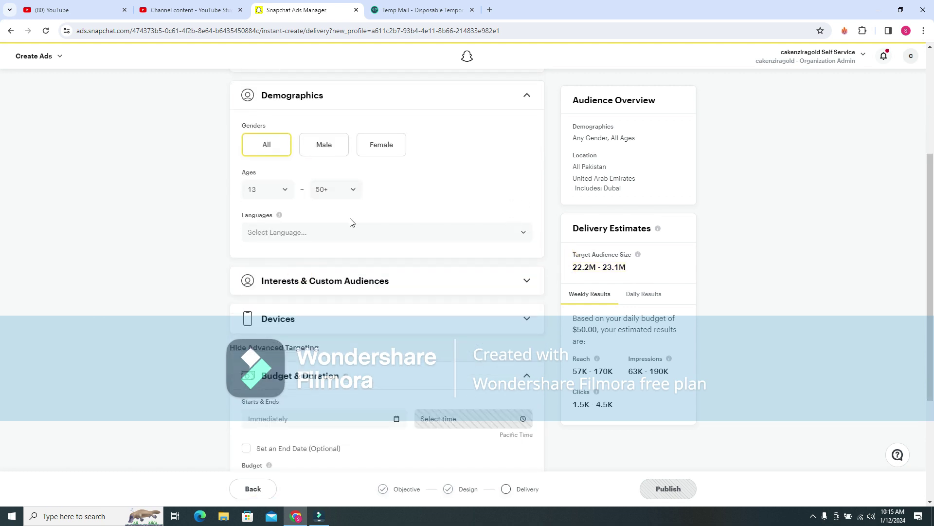
pyautogui.click(530, 286)
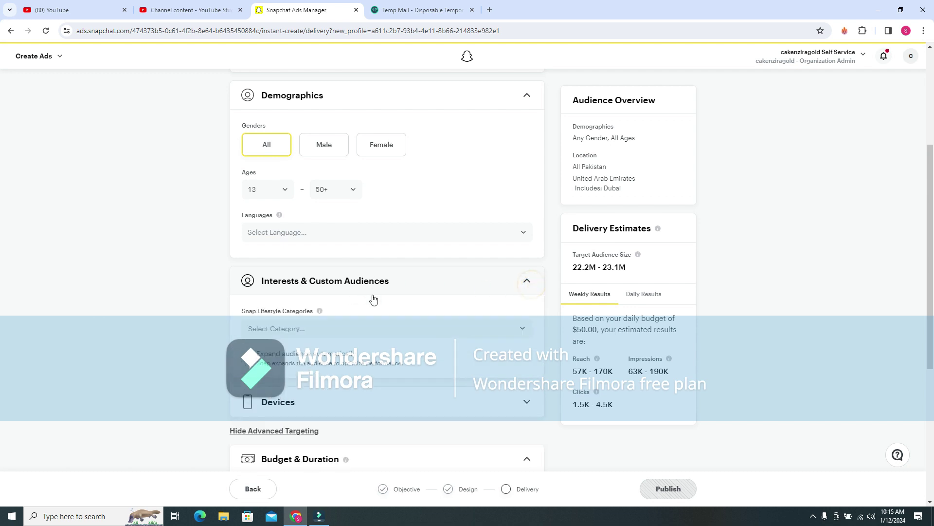
pyautogui.click(340, 329)
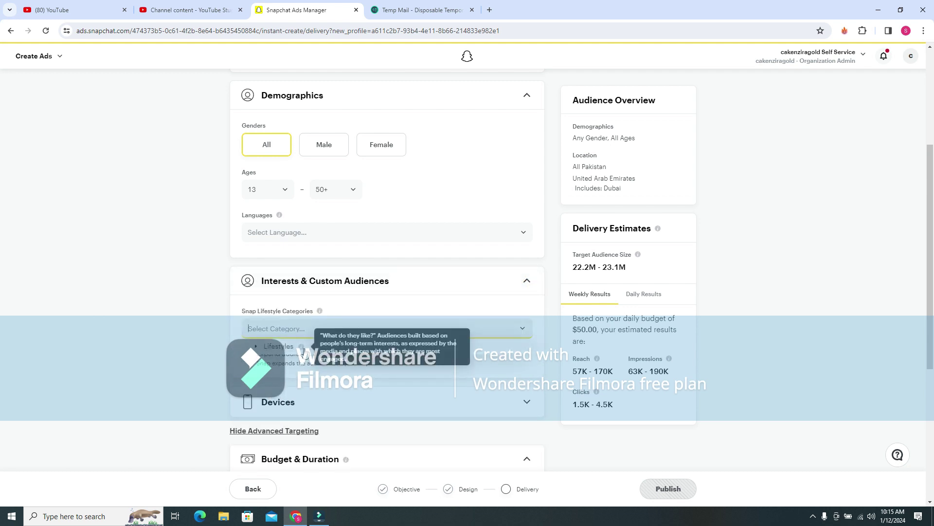
pyautogui.click(195, 315)
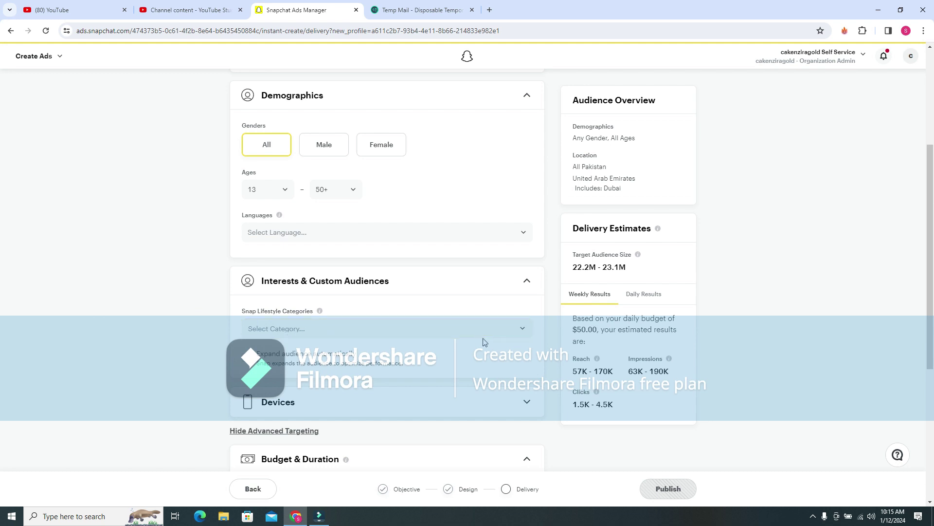
# - Search the Snap Lifestyle Categories for "automatic" and clear the search
pyautogui.click(416, 330)
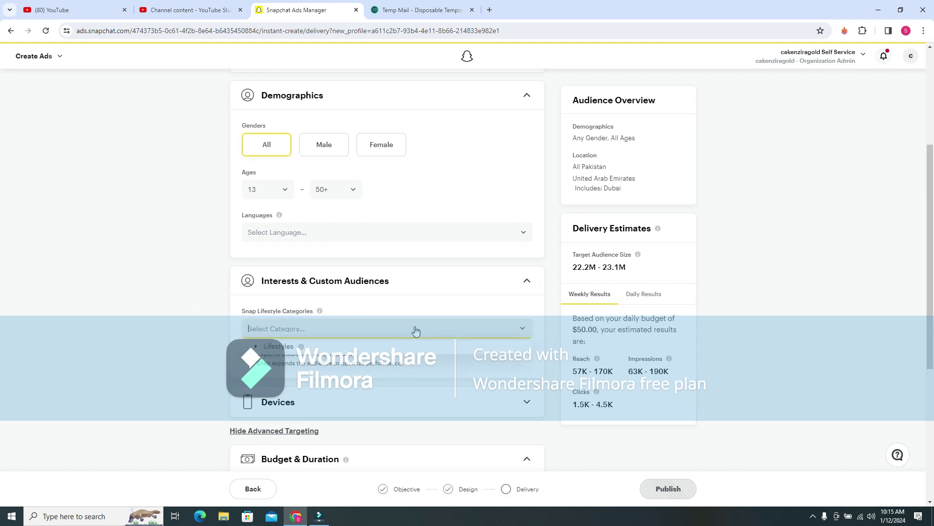
pyautogui.write('a')
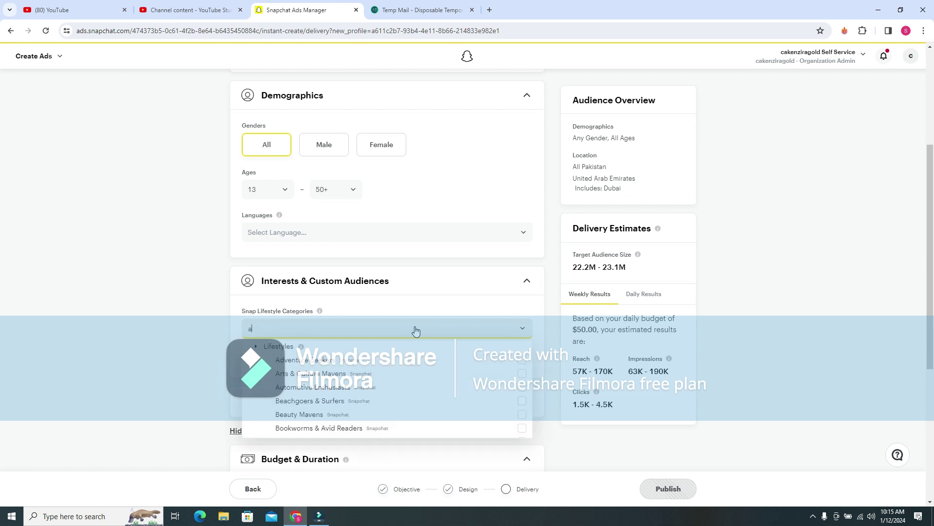
pyautogui.write('utomatic')
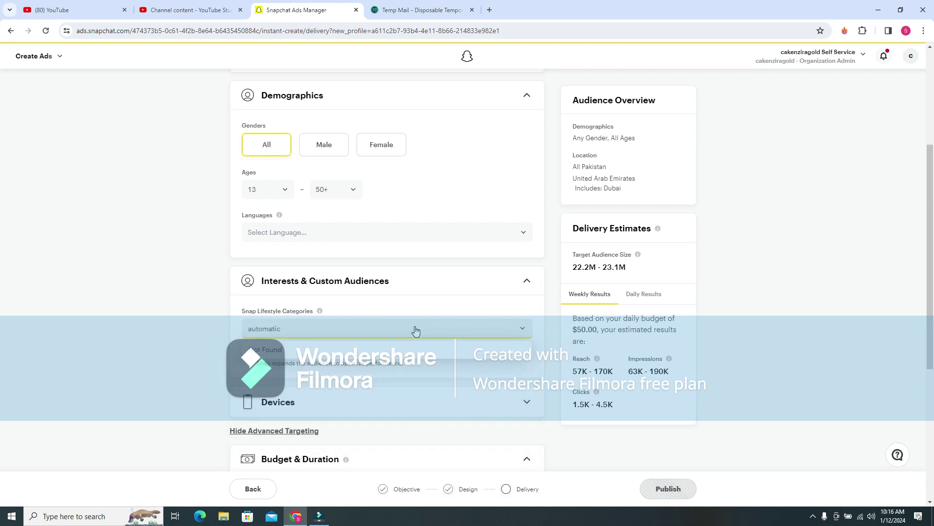
pyautogui.write('tion')
pyautogui.press('BackSpace')
pyautogui.press('BackSpace')
pyautogui.press('BackSpace')
pyautogui.press('BackSpace')
pyautogui.press('BackSpace')
pyautogui.press('BackSpace')
pyautogui.press('BackSpace')
pyautogui.press('BackSpace')
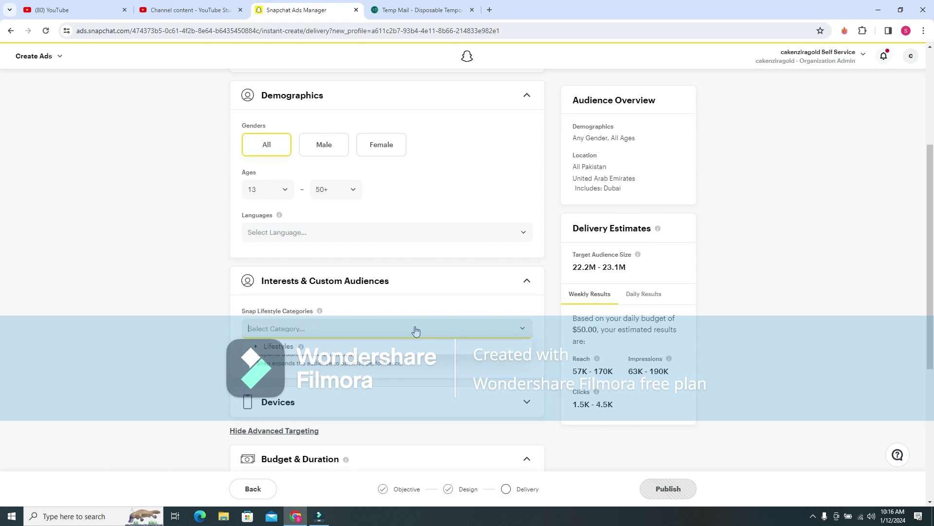
# - Search the Snap Lifestyle Categories for "doors" and shorten the search to "d"
pyautogui.write('d')
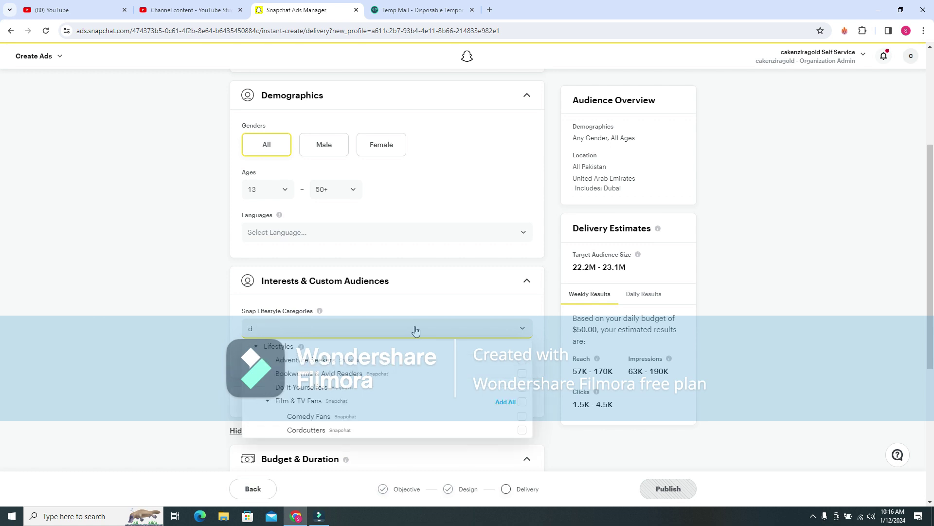
pyautogui.write('oors')
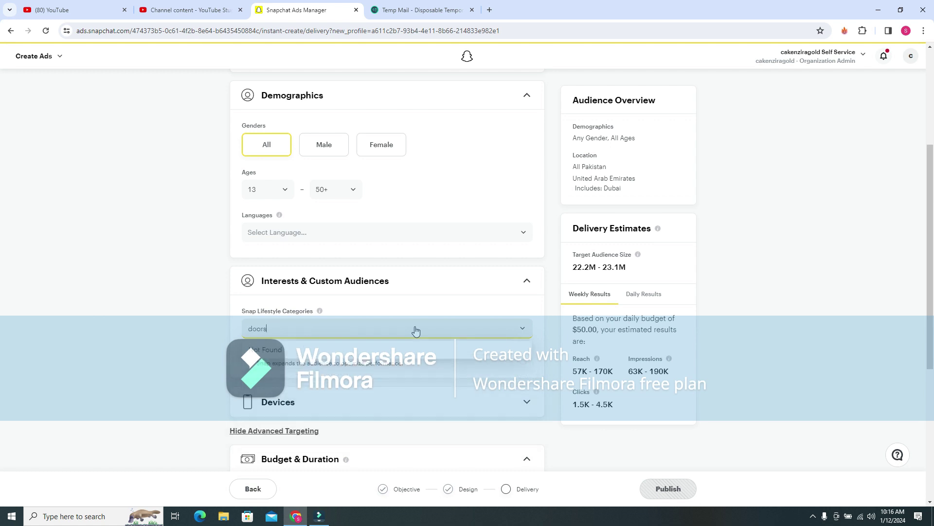
pyautogui.press('BackSpace')
pyautogui.press('BackSpace')
pyautogui.press('BackSpace')
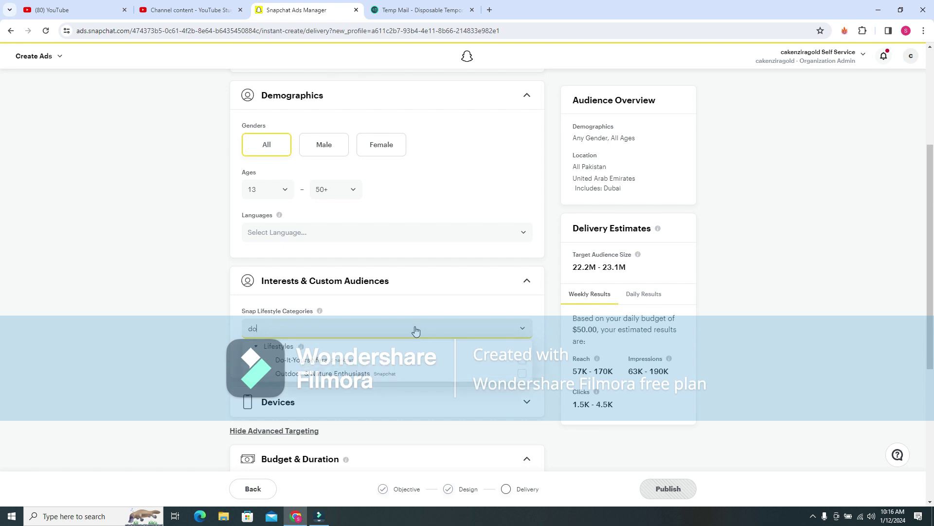
pyautogui.press('BackSpace')
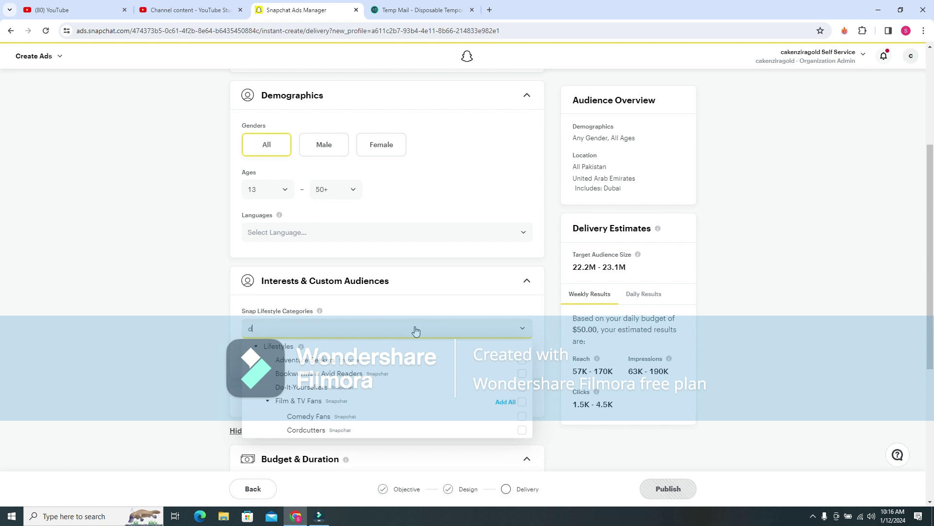
# - Add all Film & TV Fans categories, Bookworms & Avid Readers, Adventure Seekers and Do-It-Yourselfers to the audience, and remove Adventure Seekers again
pyautogui.click(506, 402)
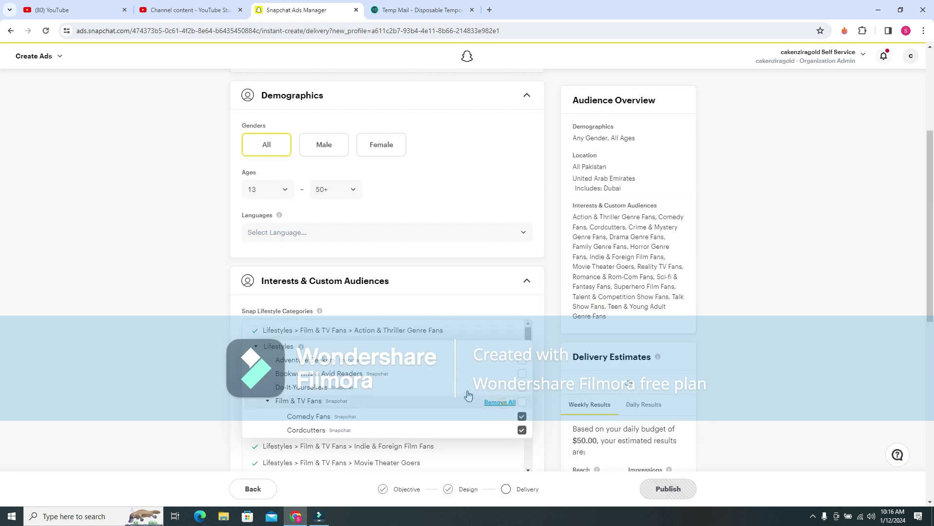
pyautogui.click(523, 372)
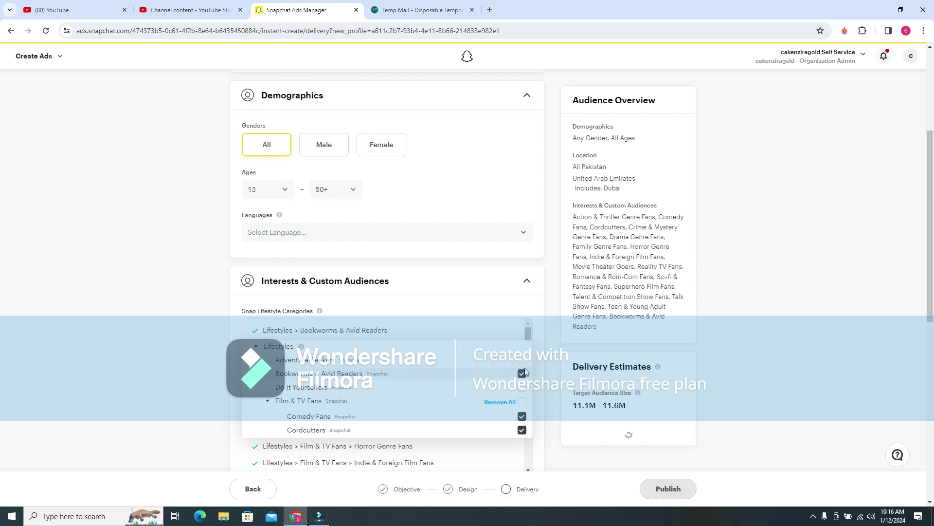
pyautogui.click(523, 361)
pyautogui.click(522, 387)
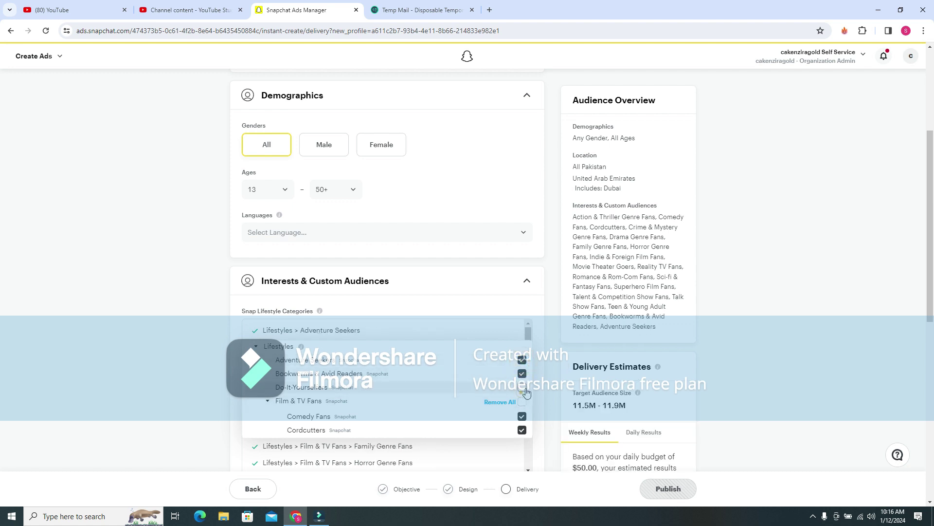
pyautogui.click(522, 403)
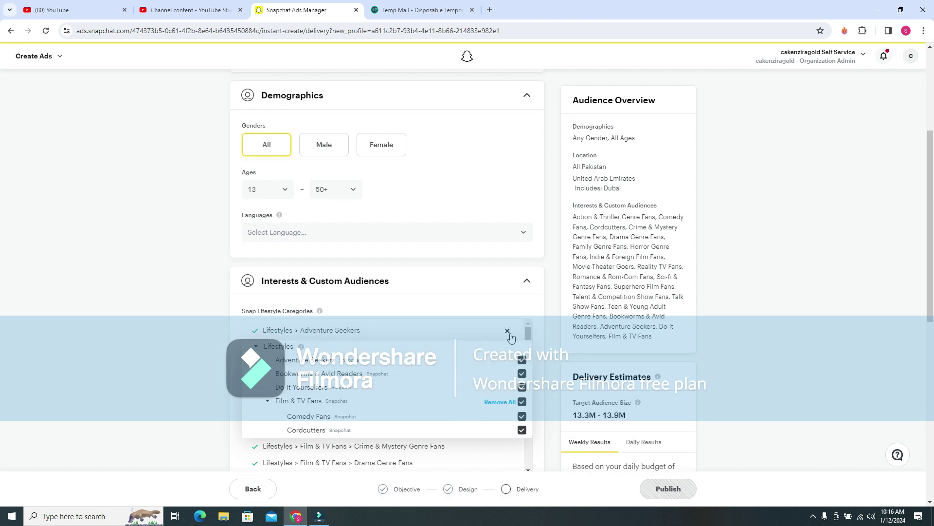
pyautogui.click(519, 331)
# - Review the selected lifestyle categories and expand the Devices targeting section
pyautogui.scroll(-3, 404, 347)
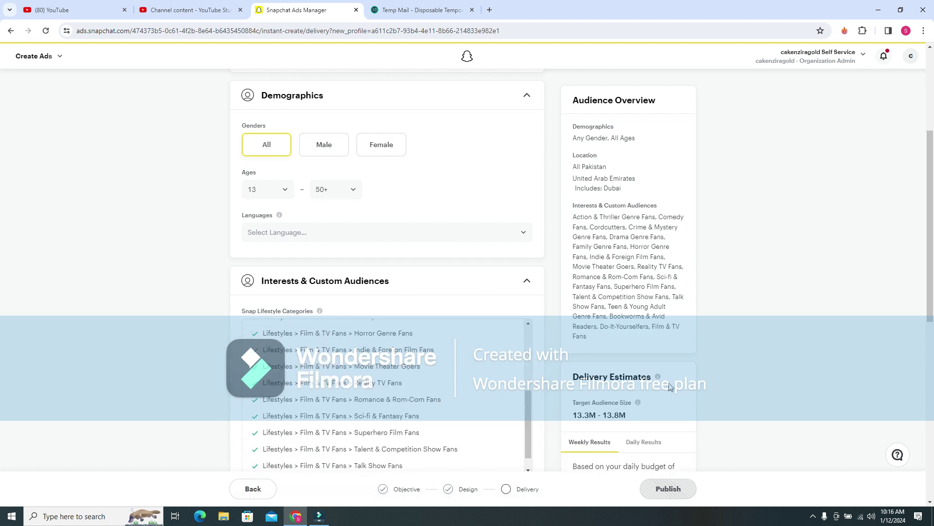
pyautogui.scroll(-2, 919, 347)
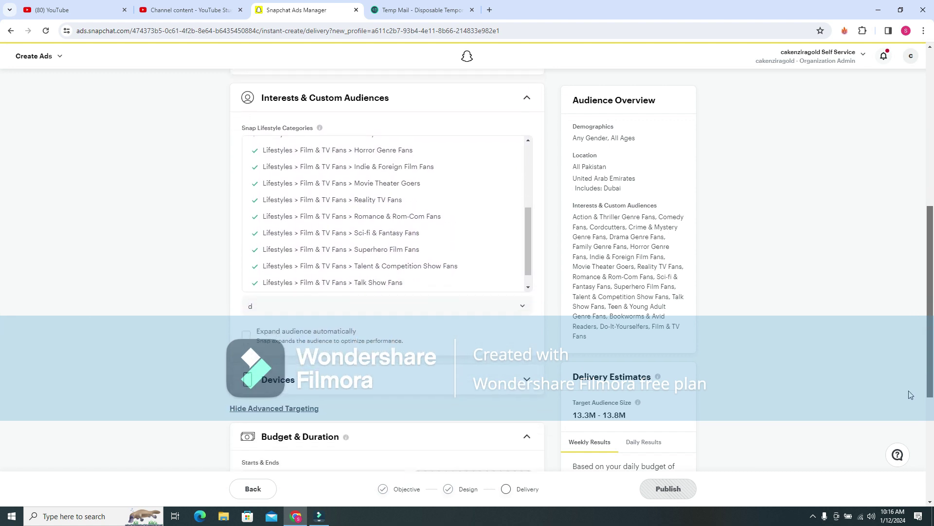
pyautogui.scroll(-1, 644, 404)
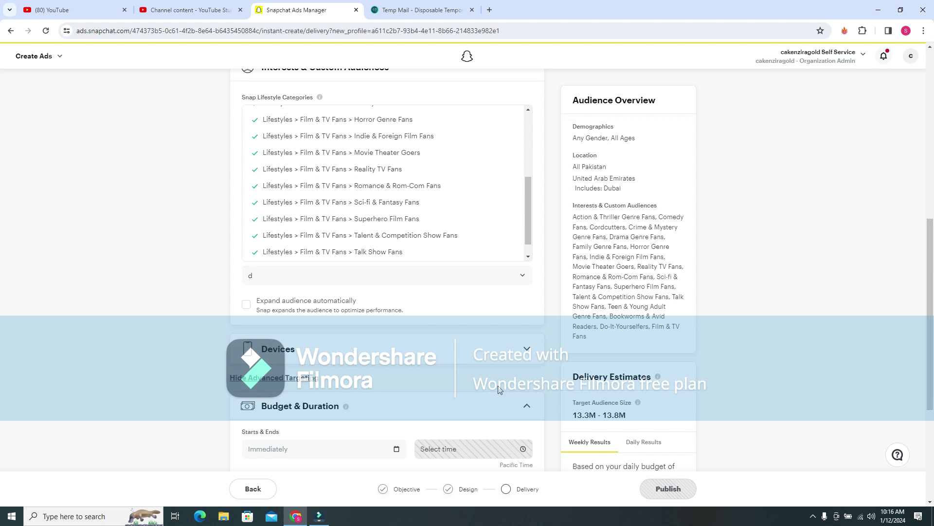
pyautogui.click(527, 349)
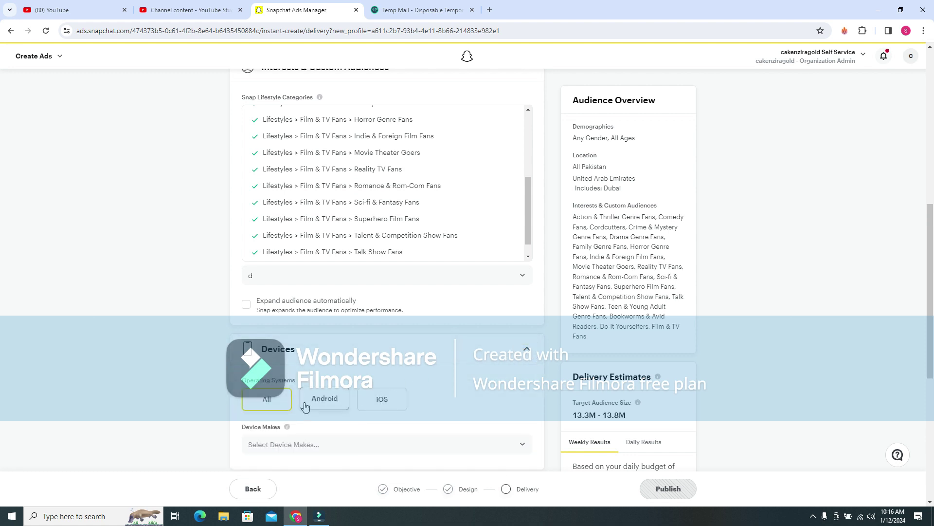
# - Look at the start date calendar under Budget & Duration and close it without picking a date
pyautogui.scroll(-3, 924, 406)
pyautogui.scroll(-2, 924, 406)
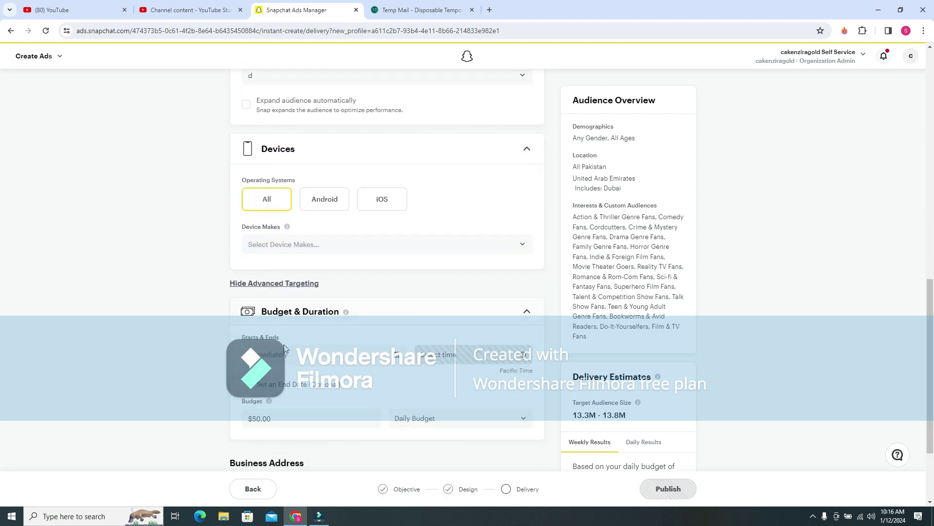
pyautogui.click(341, 360)
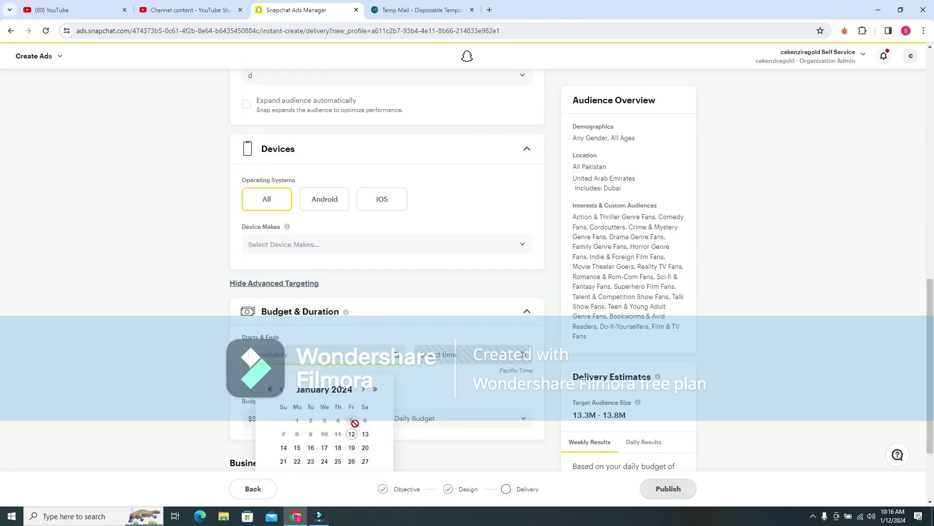
pyautogui.click(334, 372)
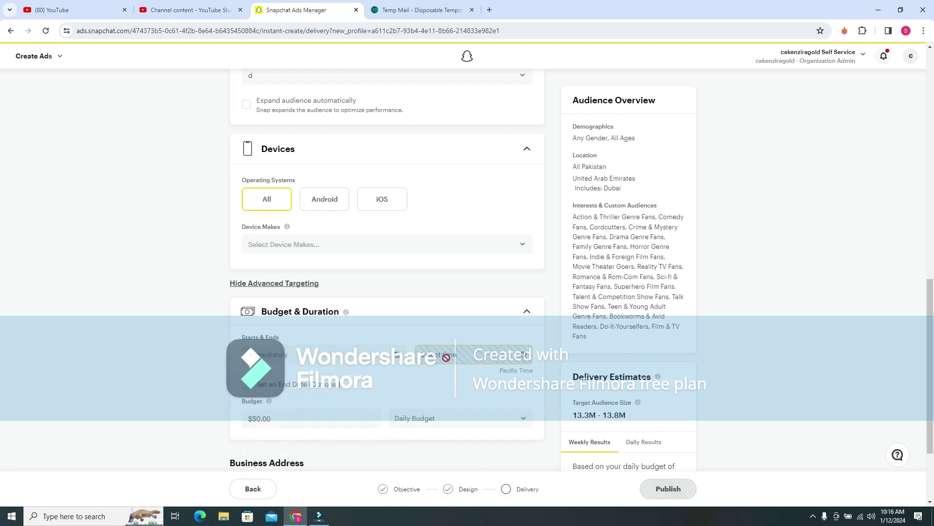
# - Set the ad's daily budget to $5 under Budget & Duration, leaving the start date as Immediately
pyautogui.click(273, 421)
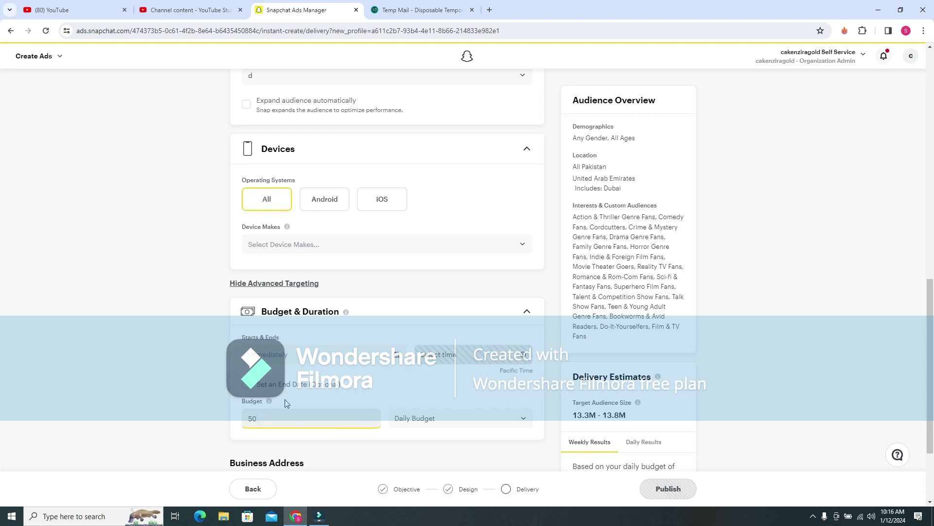
pyautogui.click(314, 354)
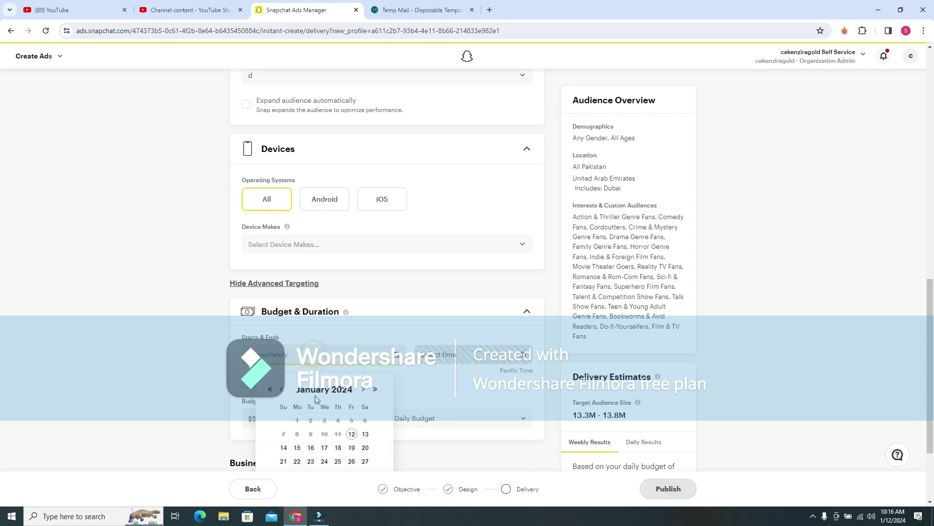
pyautogui.click(434, 391)
pyautogui.click(316, 421)
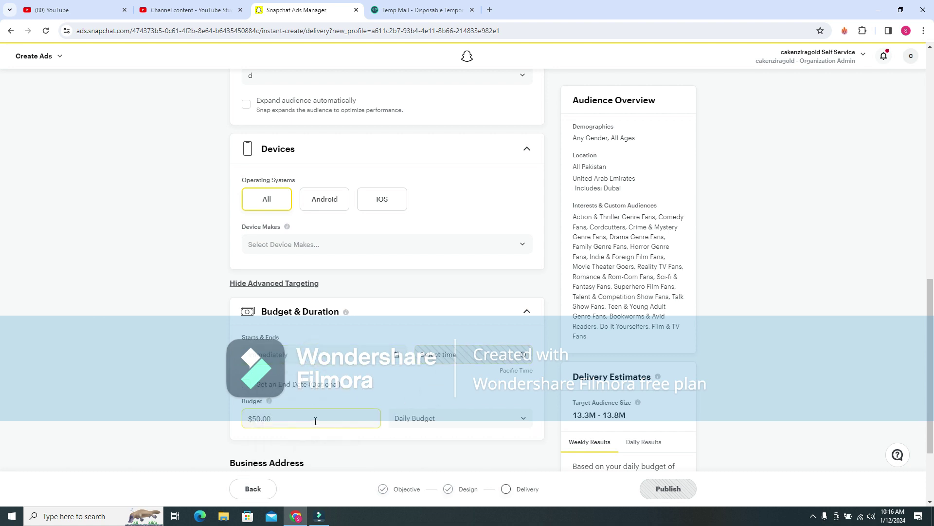
pyautogui.click(316, 420)
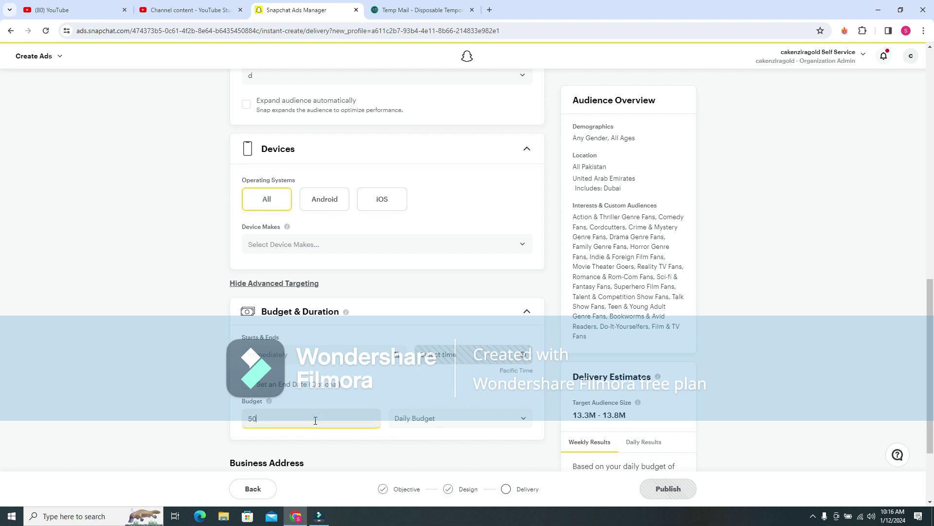
pyautogui.press('BackSpace')
pyautogui.press('BackSpace')
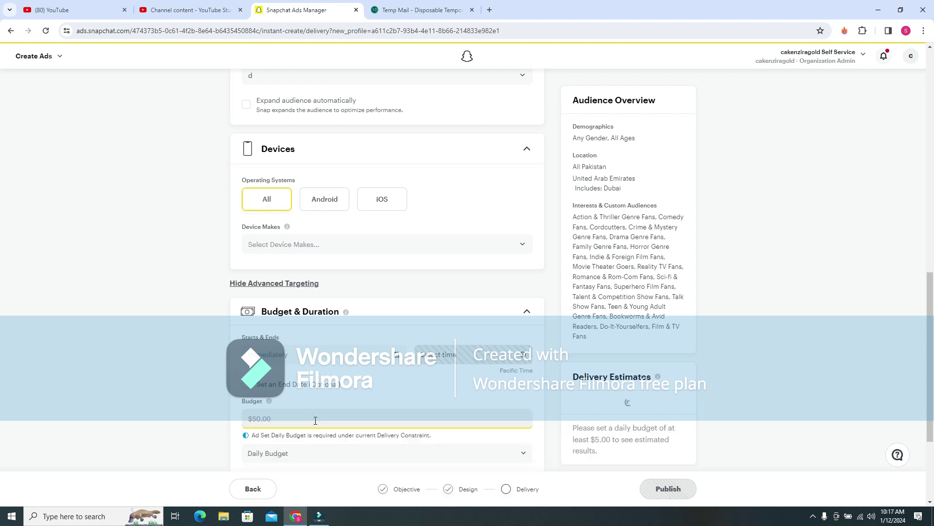
pyautogui.write('5')
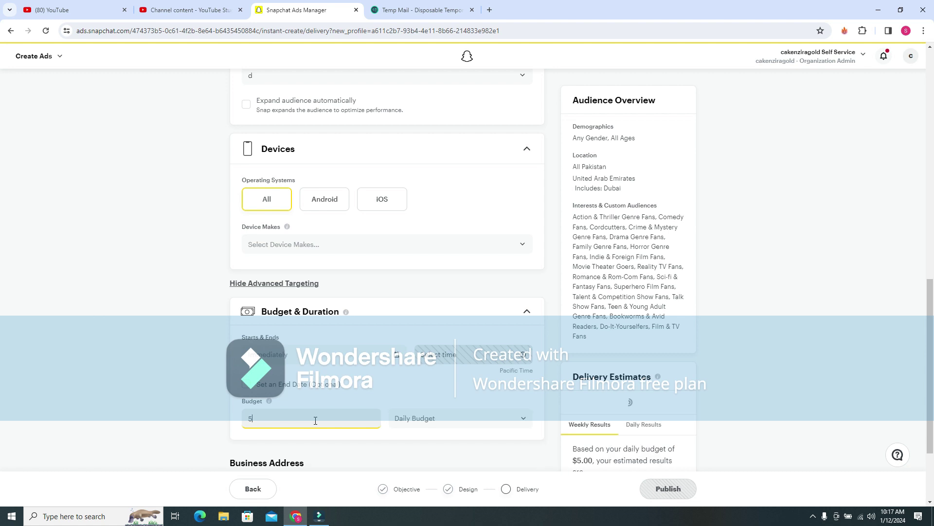
pyautogui.click(730, 373)
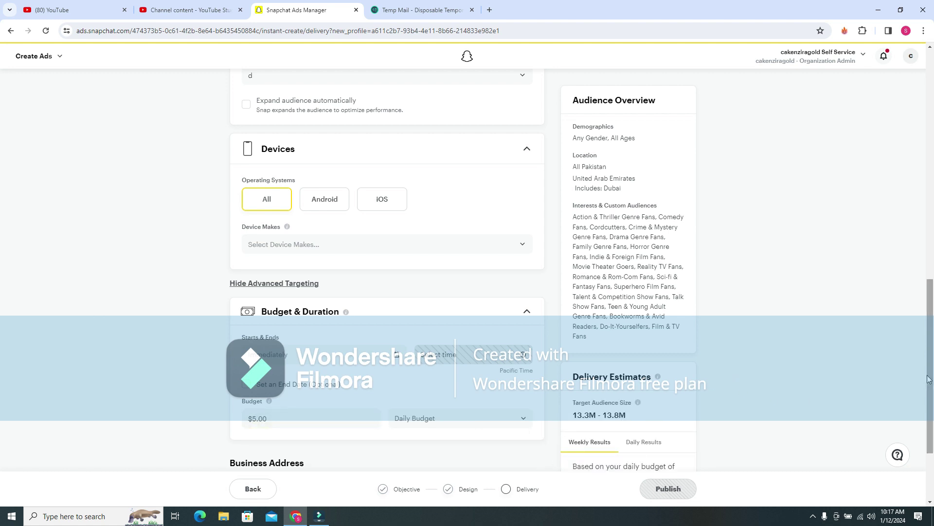
# - Look through the Business Address fields and the list of states and provinces without filling anything in
pyautogui.scroll(-2, 917, 389)
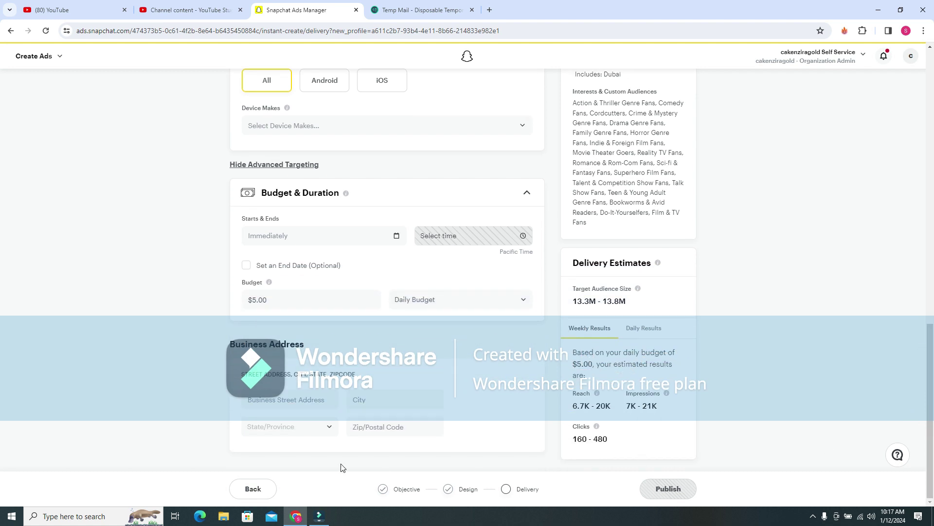
pyautogui.click(302, 398)
pyautogui.press('Tab')
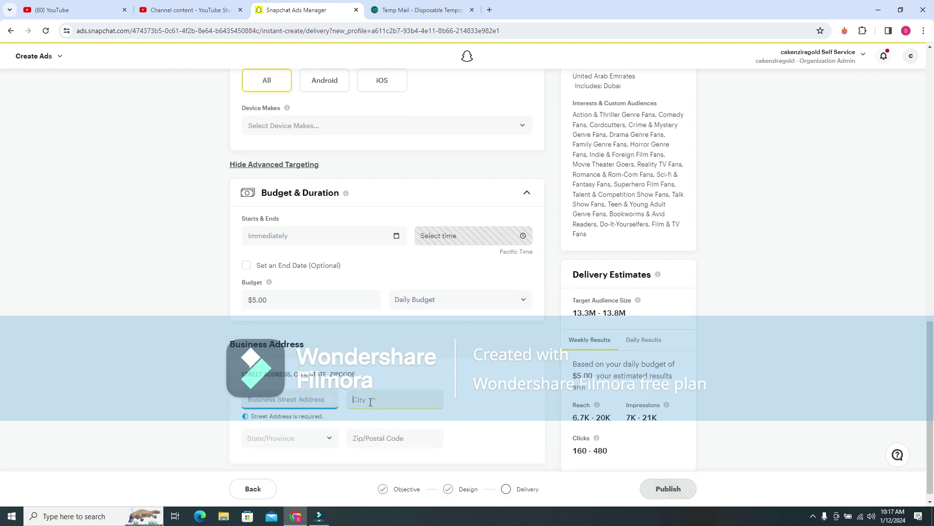
pyautogui.click(313, 440)
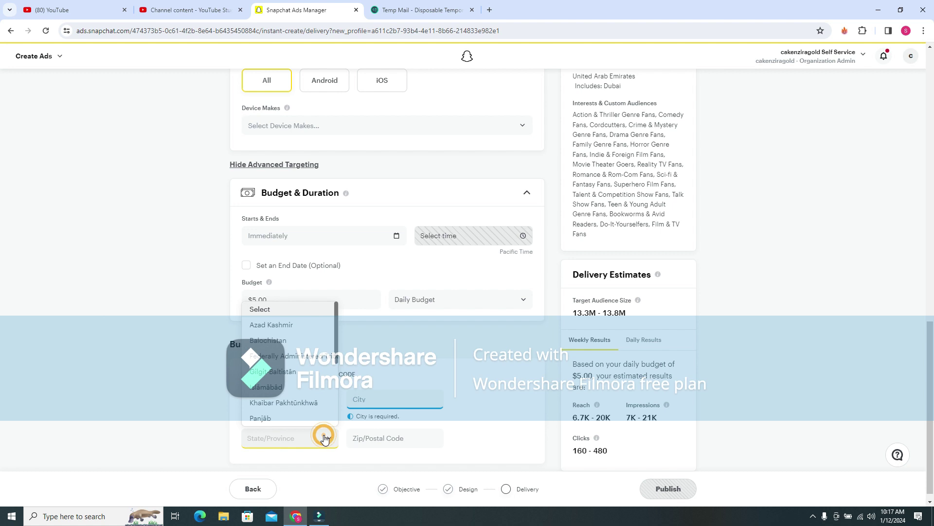
pyautogui.click(466, 418)
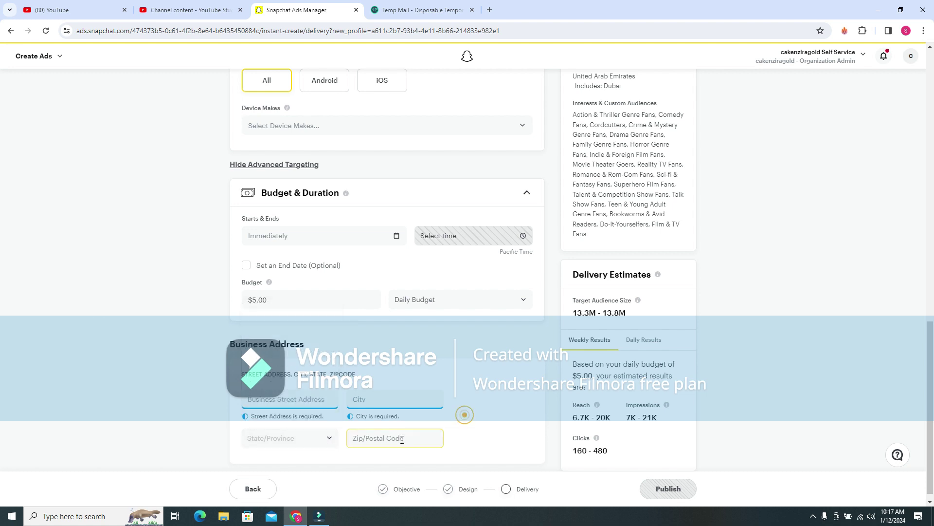
pyautogui.click(398, 440)
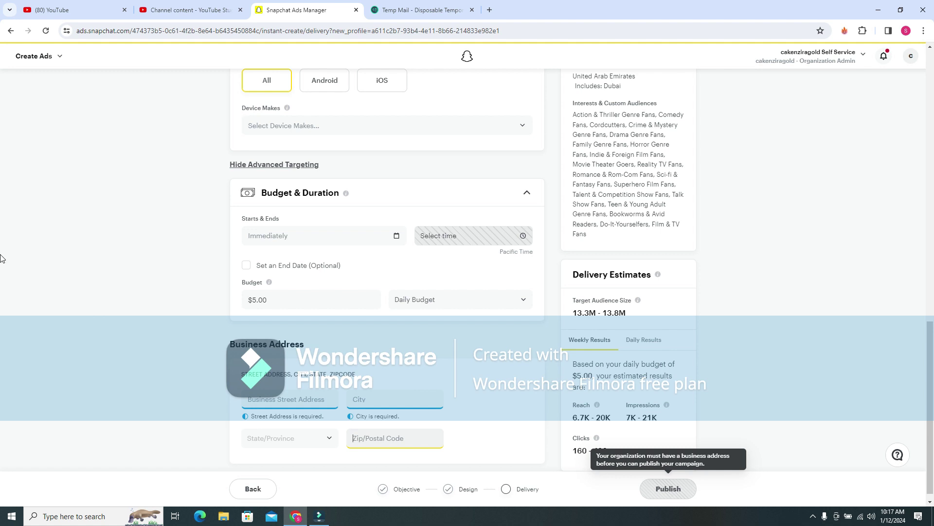
# - Leave the Instant Create ad and start a new campaign with Advanced Create
pyautogui.click(59, 56)
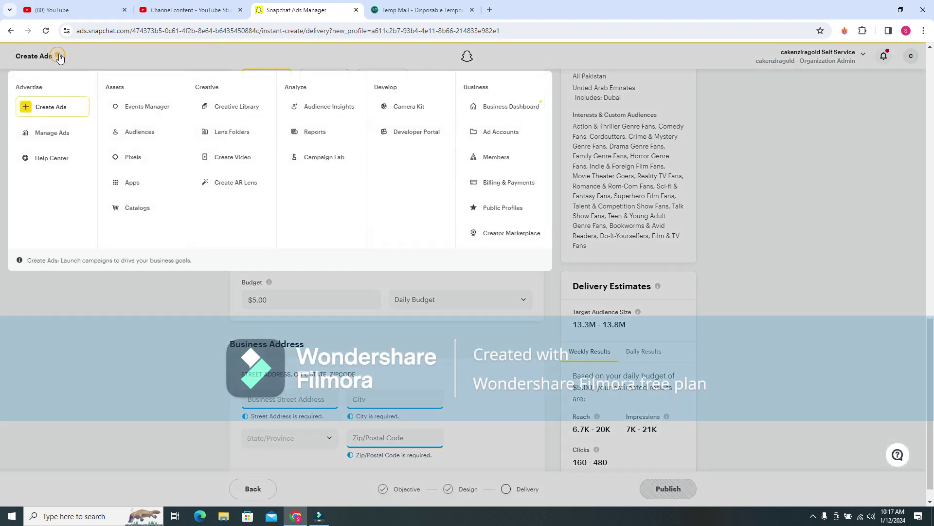
pyautogui.click(42, 107)
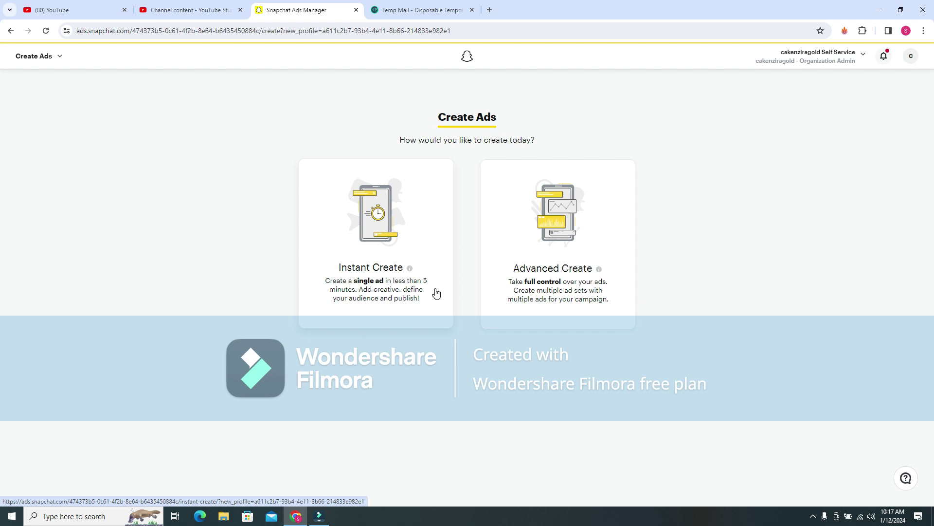
pyautogui.click(554, 256)
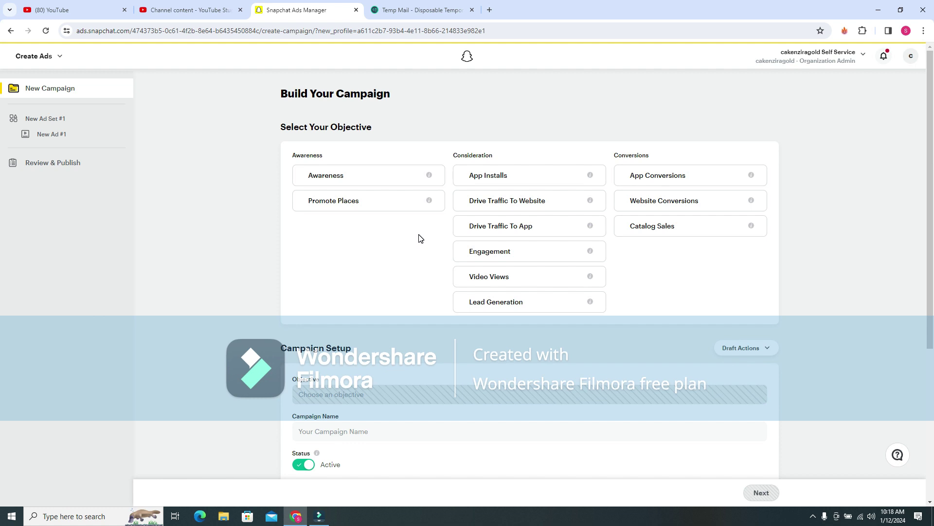
# - Choose Awareness as the campaign objective and name the campaign "digital marketing"
pyautogui.click(393, 176)
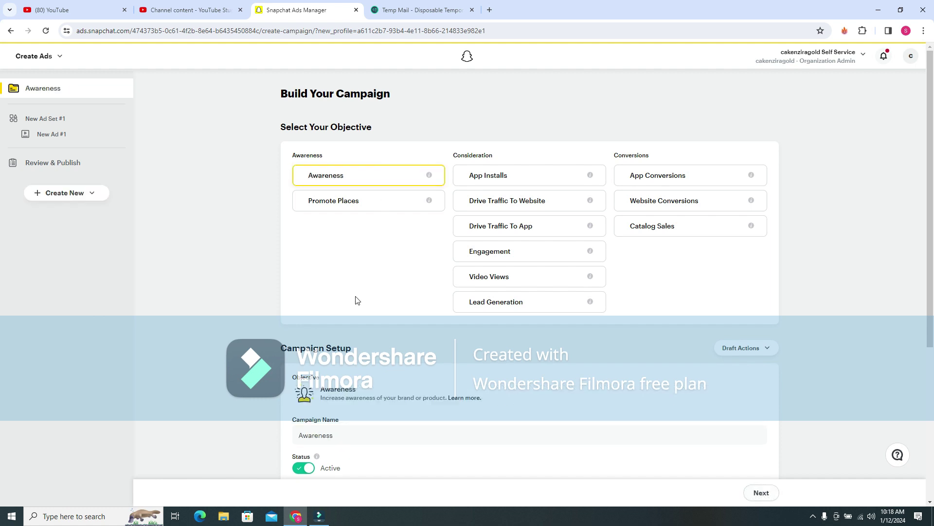
pyautogui.click(365, 430)
pyautogui.doubleClick(357, 438)
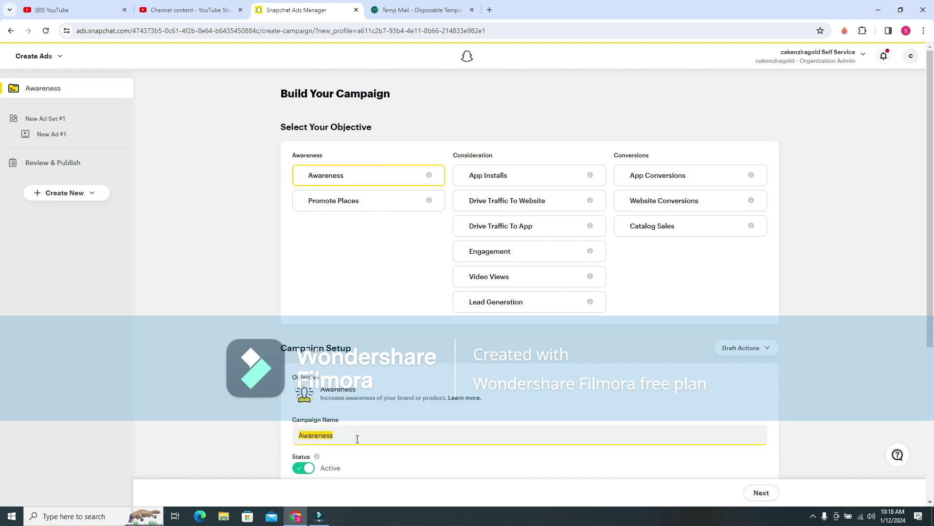
pyautogui.press('BackSpace')
pyautogui.write('digital marketing')
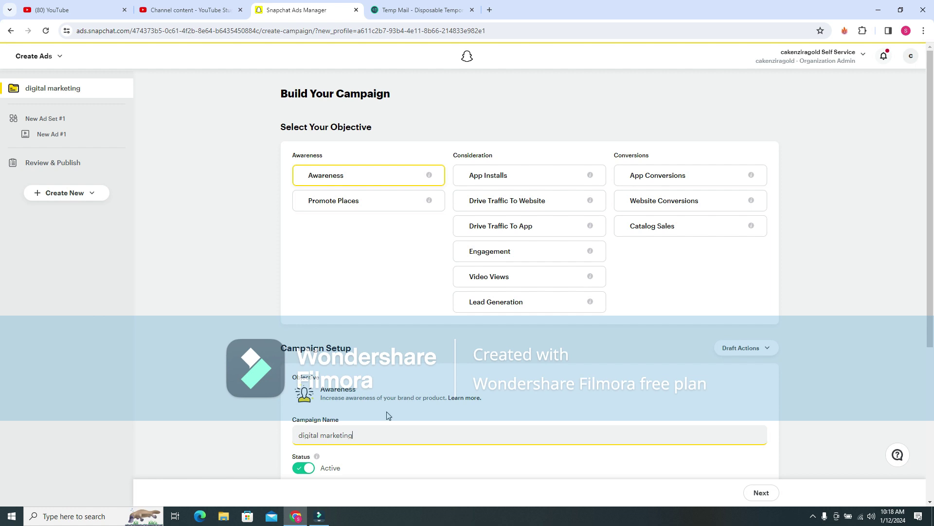
# - Set the campaign's start date to Jan 13, 2024, keeping the start time at 10:17 AM
pyautogui.moveTo(931, 343); pyautogui.dragTo(906, 462)
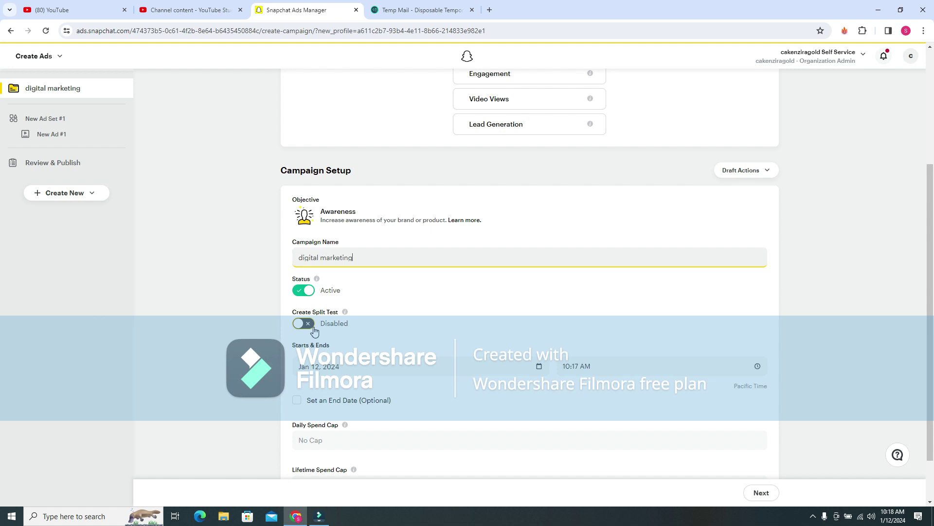
pyautogui.click(375, 366)
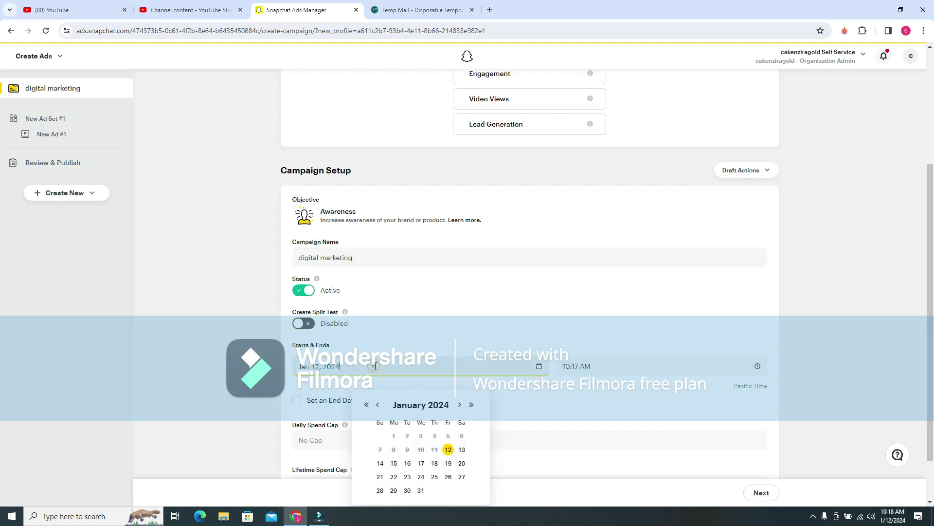
pyautogui.click(462, 450)
pyautogui.click(582, 367)
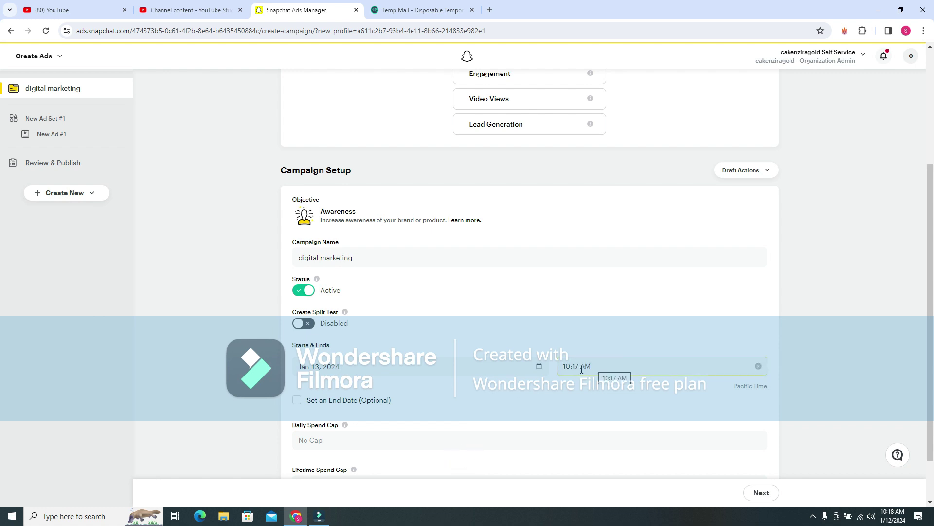
# - Leave the daily and lifetime spend caps empty and continue to the ad set details
pyautogui.scroll(-2, 927, 382)
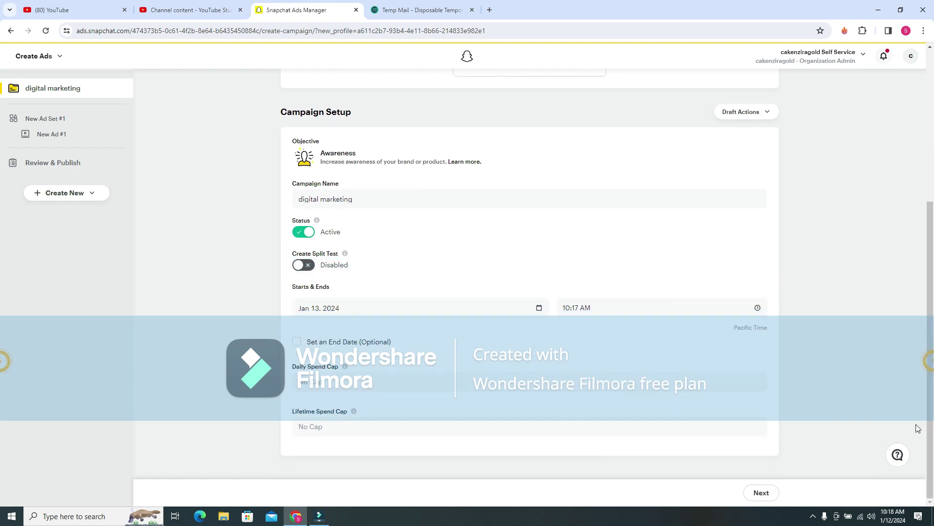
pyautogui.click(391, 383)
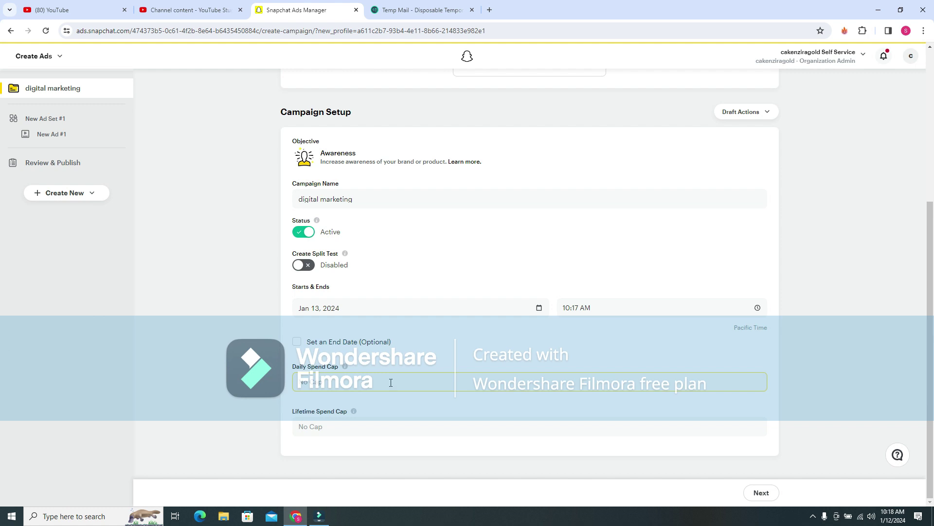
pyautogui.click(374, 427)
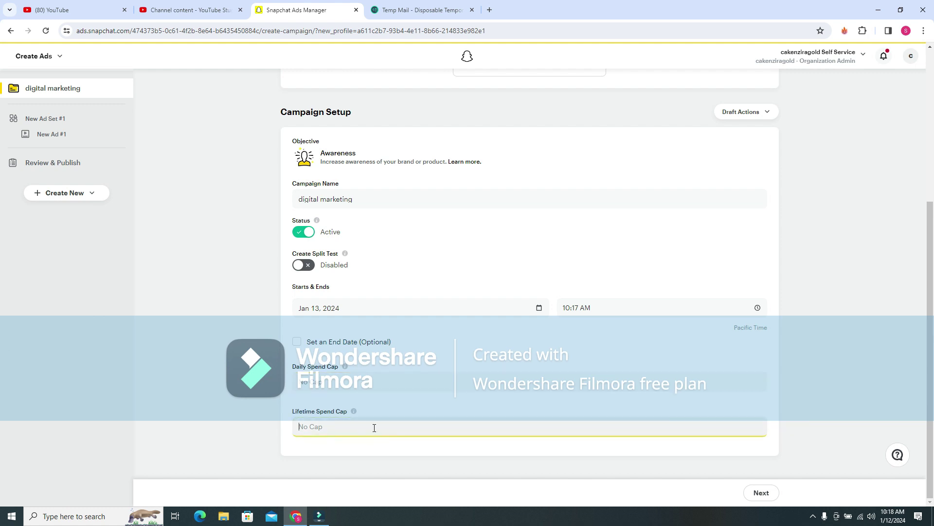
pyautogui.click(761, 496)
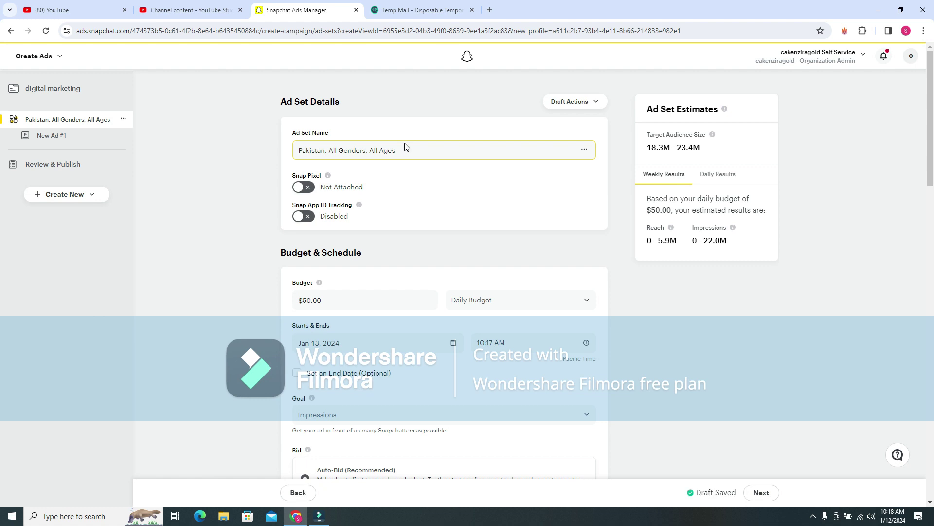
# - Rename the ad set as "automation"
pyautogui.tripleClick(461, 151)
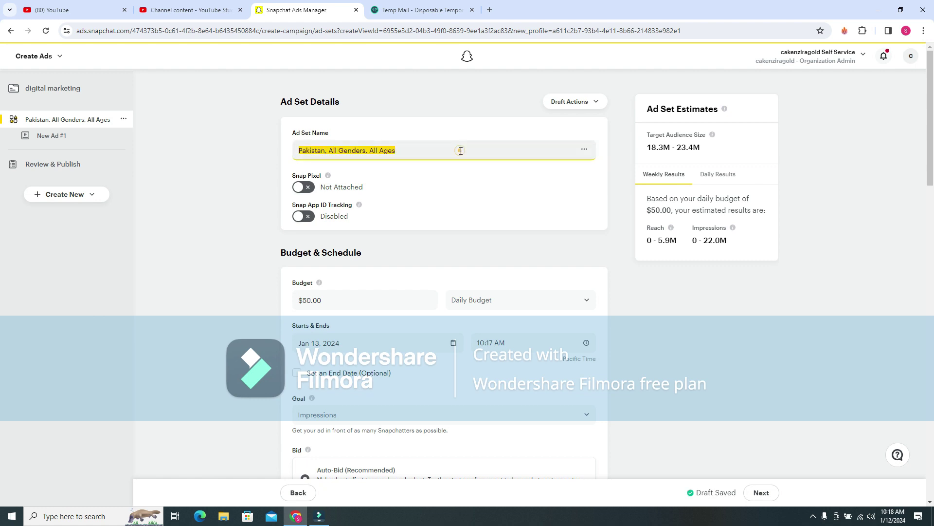
pyautogui.press('BackSpace')
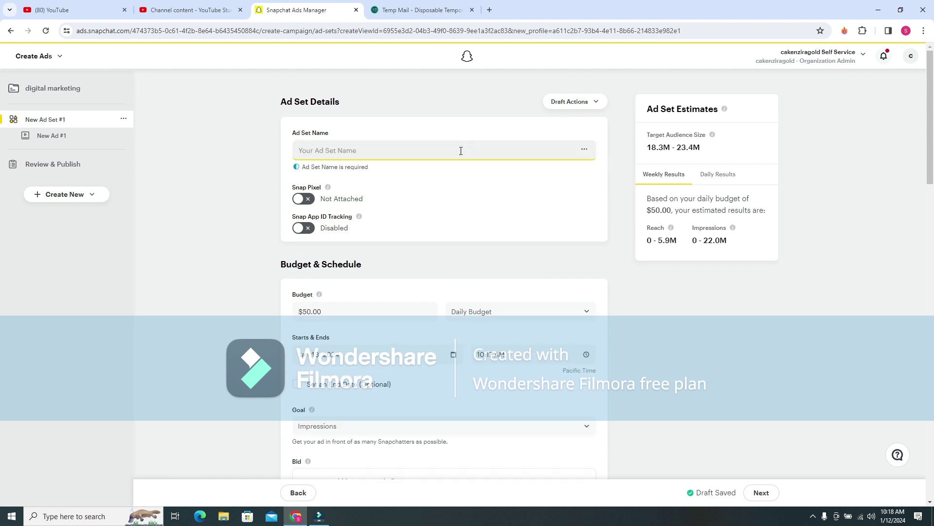
pyautogui.write('aut')
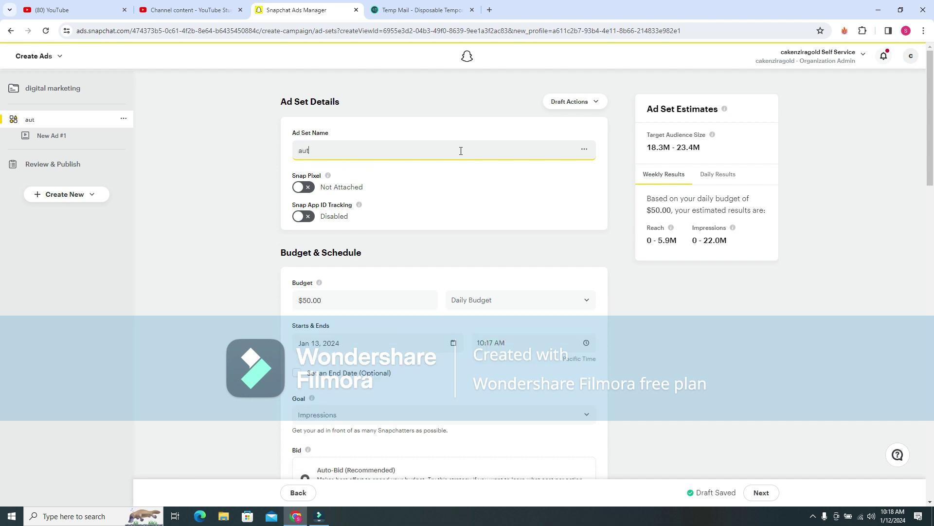
pyautogui.write('omation')
# - Set the ad set's daily budget to $5
pyautogui.doubleClick(335, 298)
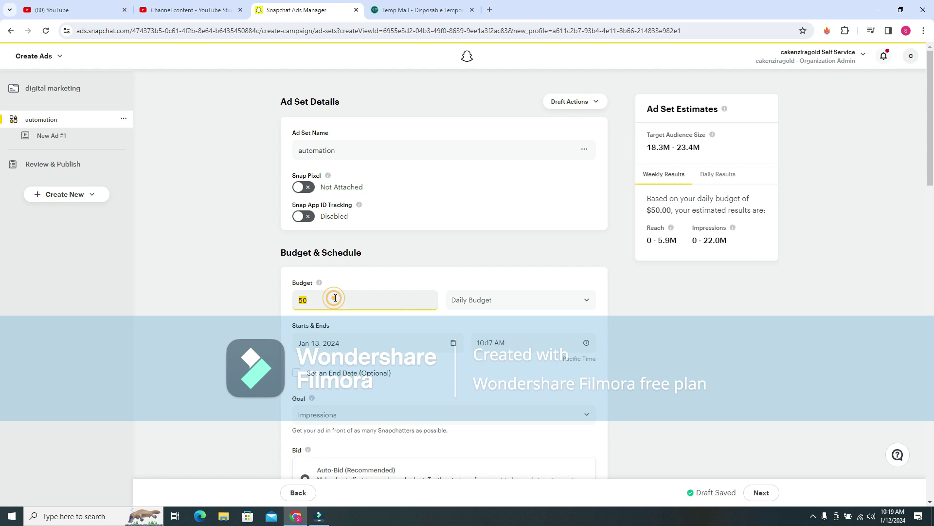
pyautogui.press('BackSpace')
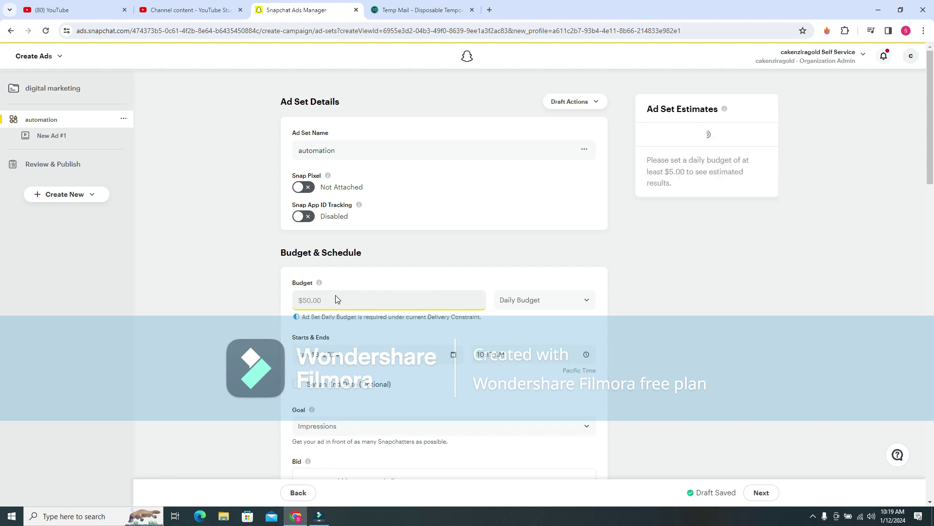
pyautogui.write('5')
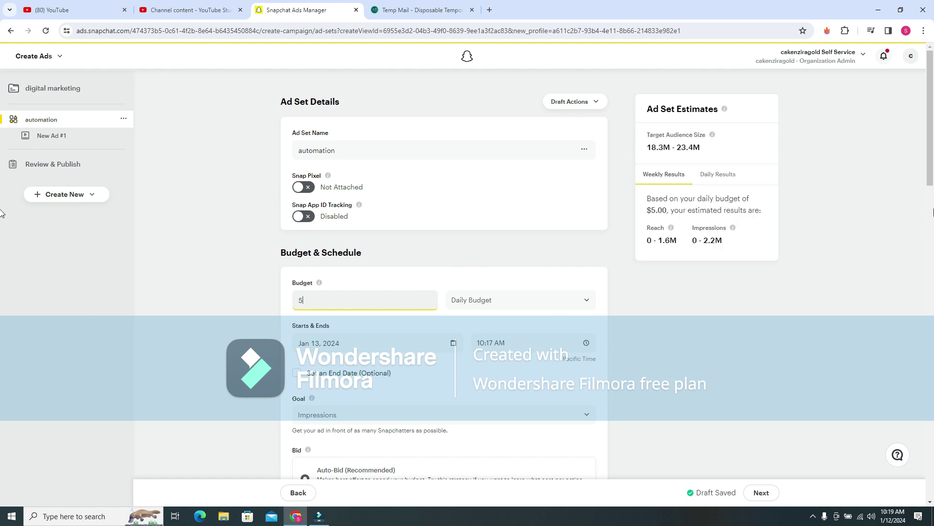
# - Review the ad set's goal options, keep Impressions, and select Max Bid as the bid strategy
pyautogui.moveTo(930, 184); pyautogui.dragTo(930, 231)
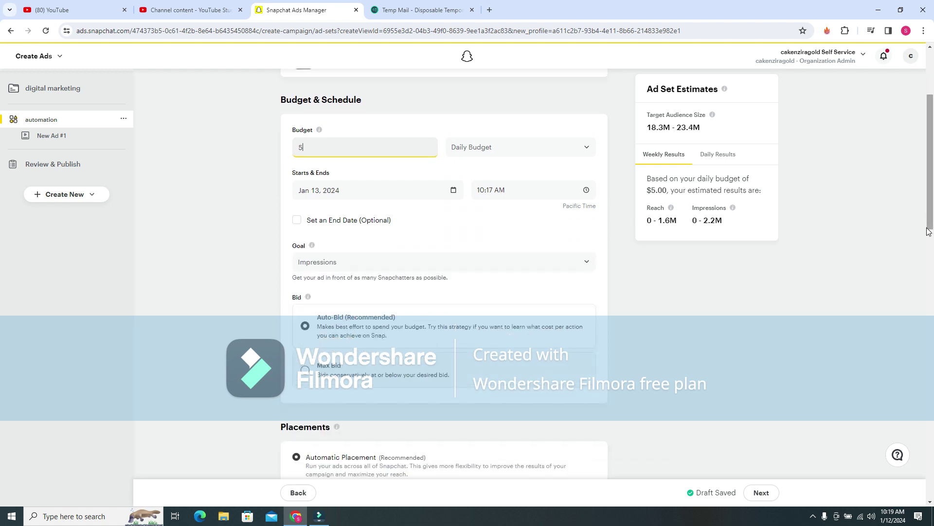
pyautogui.click(590, 262)
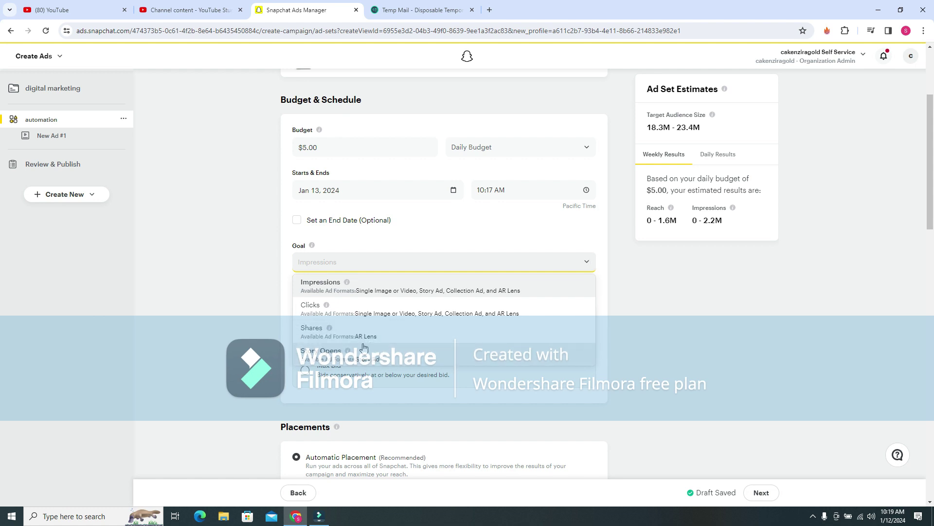
pyautogui.click(582, 260)
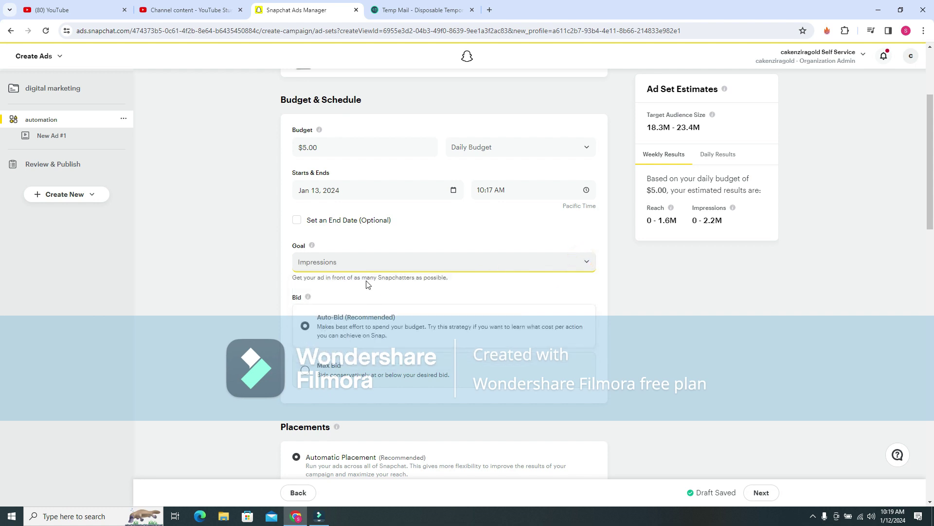
pyautogui.click(332, 367)
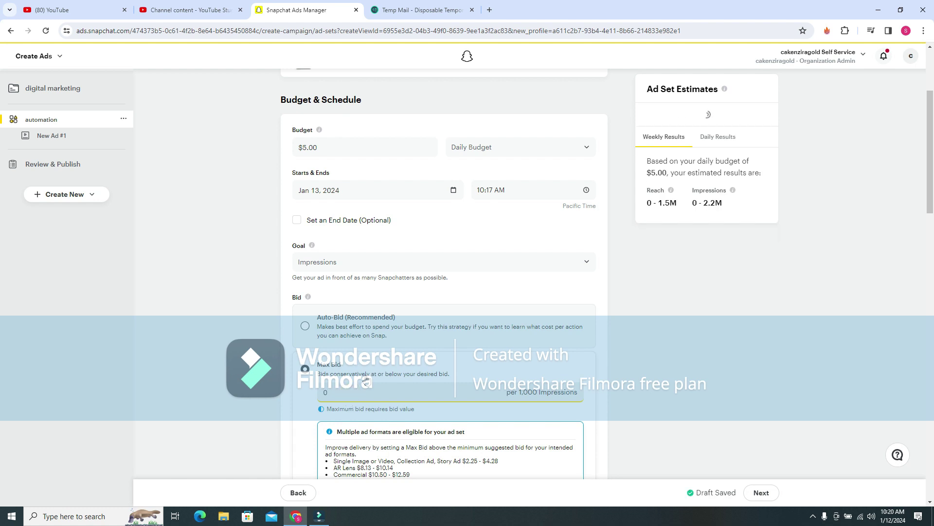
# - Set the Max Bid to $1.00 per 1,000 impressions and switch the ad set's placements to Edit Placement
pyautogui.write('01')
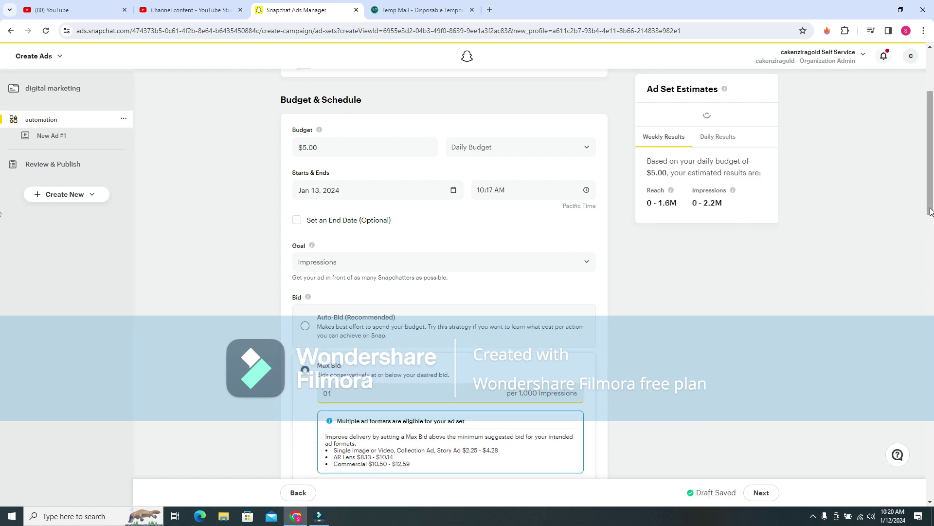
pyautogui.scroll(-2, 920, 234)
pyautogui.scroll(-4, 918, 235)
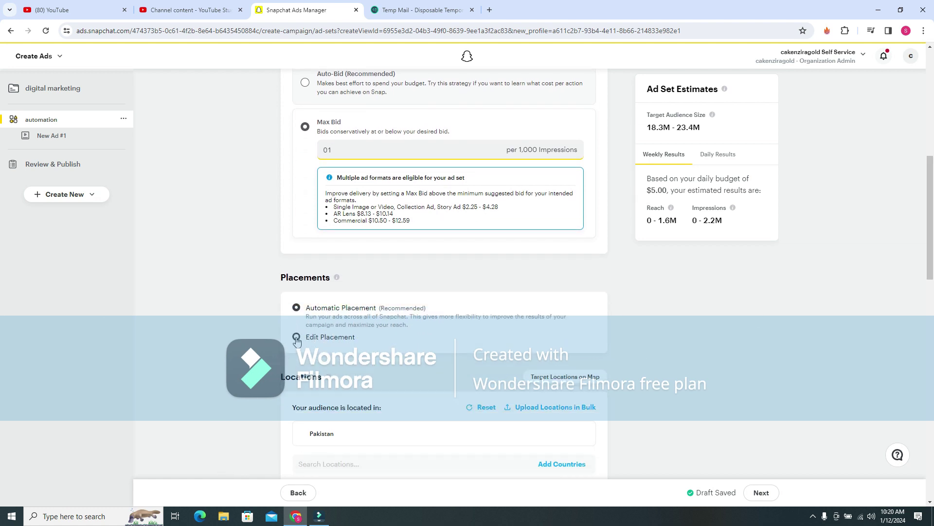
pyautogui.click(296, 337)
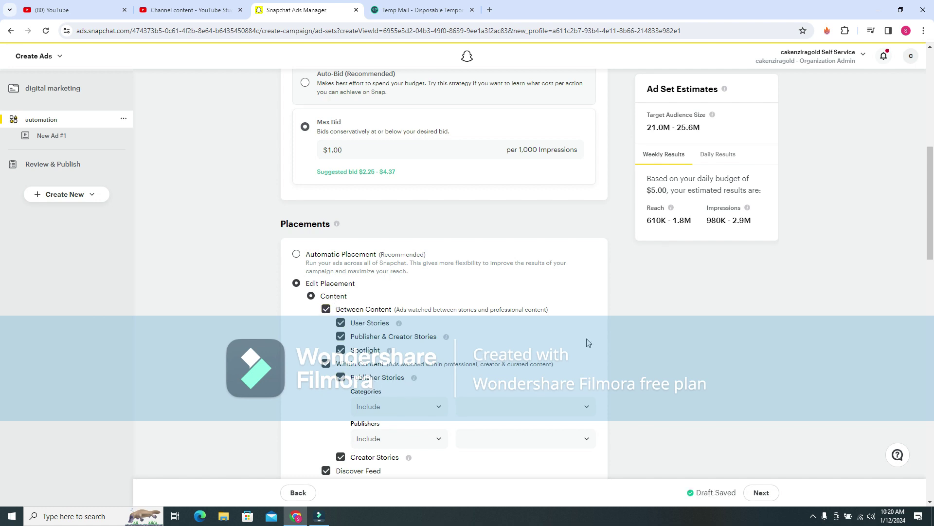
# - Search the audience locations for "pakistan" and choose the Pakistan country entry
pyautogui.moveTo(931, 256); pyautogui.dragTo(926, 310)
pyautogui.click(328, 396)
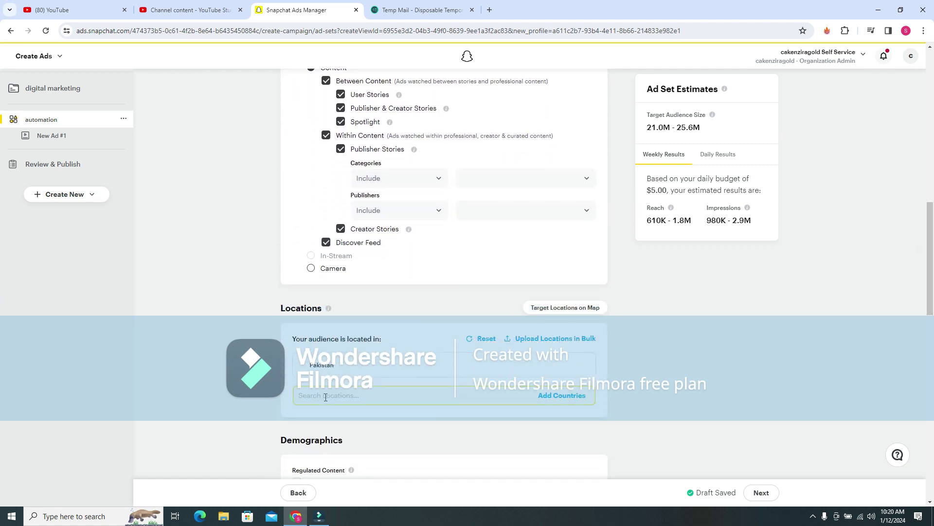
pyautogui.write('pakistan')
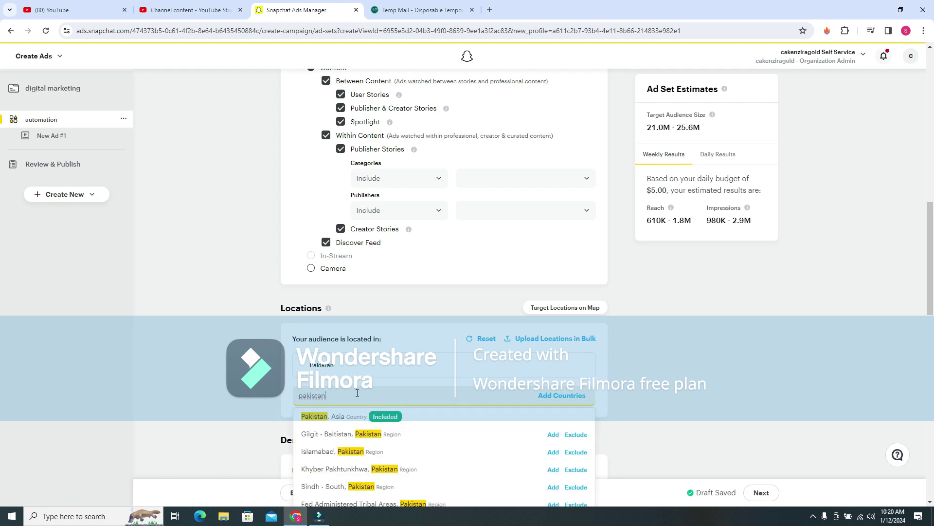
pyautogui.click(355, 418)
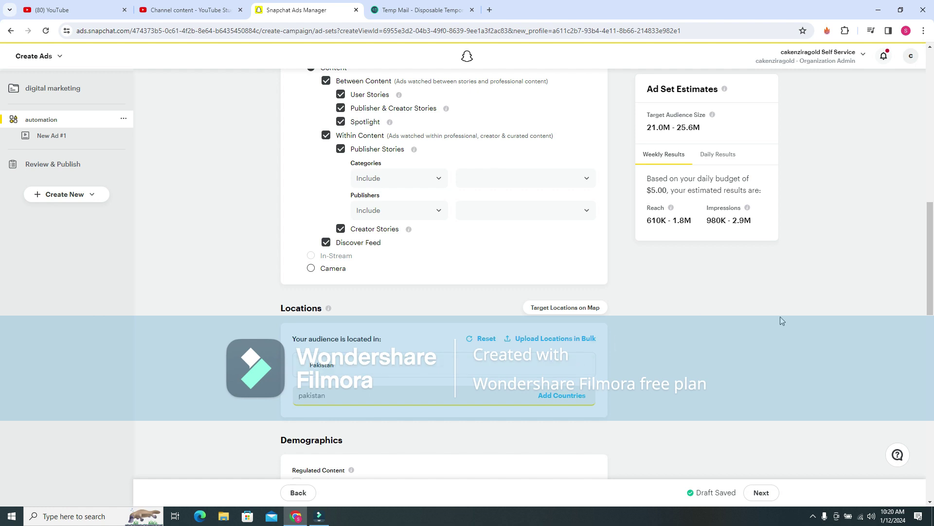
# - Keep the minimum age at 13 and check the available languages without selecting one
pyautogui.scroll(-3, 928, 281)
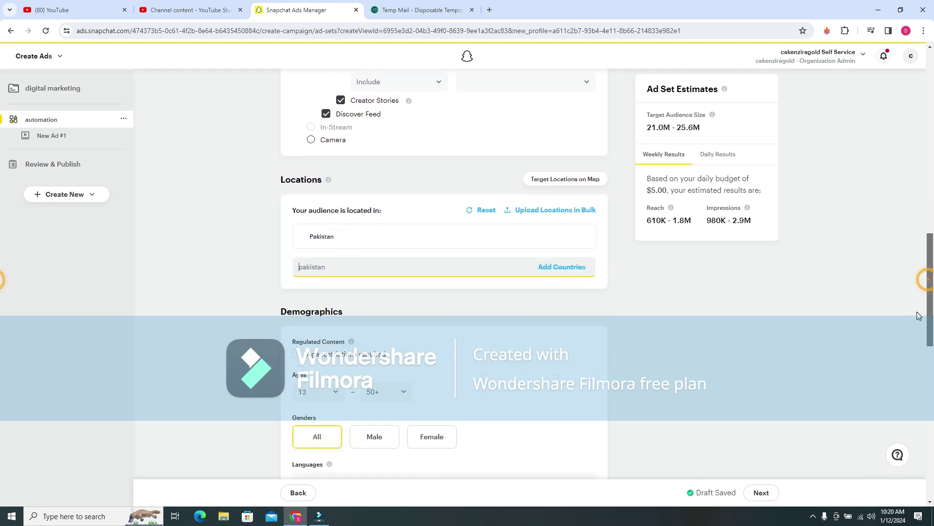
pyautogui.scroll(-1, 918, 327)
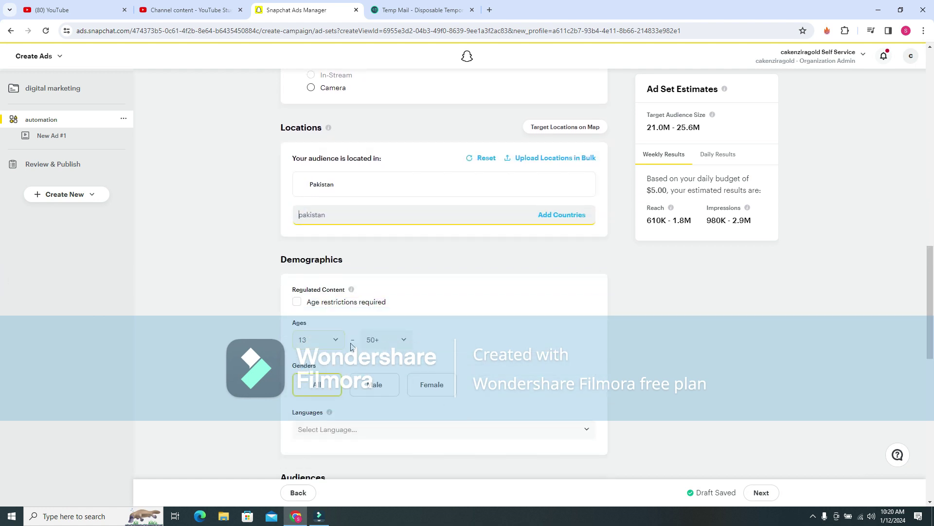
pyautogui.click(334, 340)
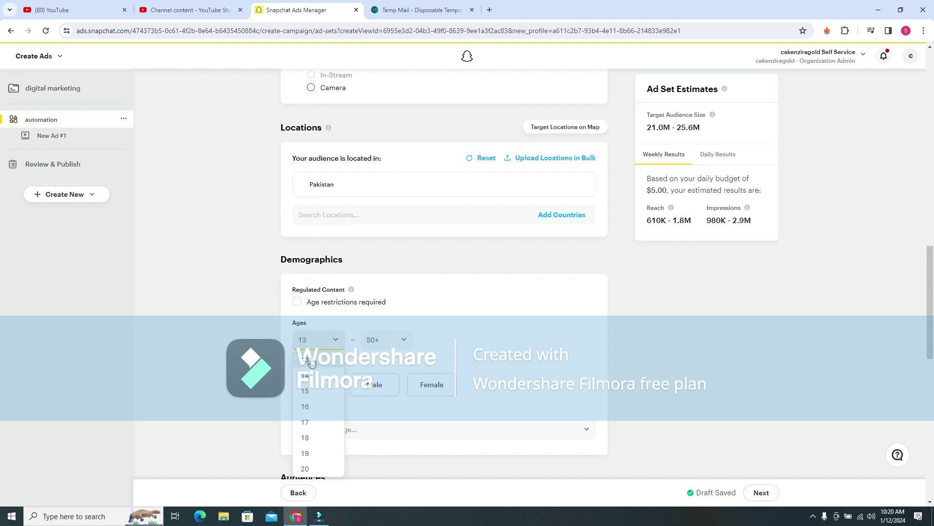
pyautogui.click(311, 360)
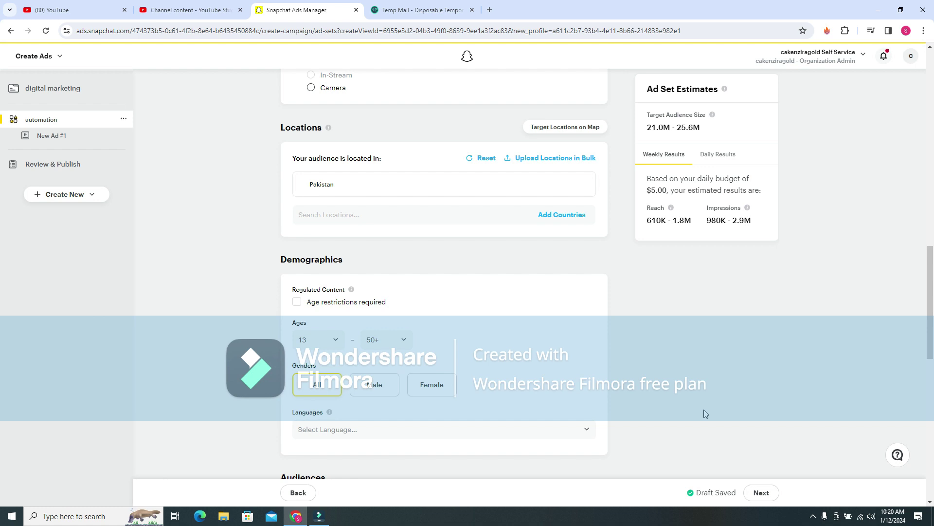
pyautogui.moveTo(930, 302); pyautogui.dragTo(930, 319)
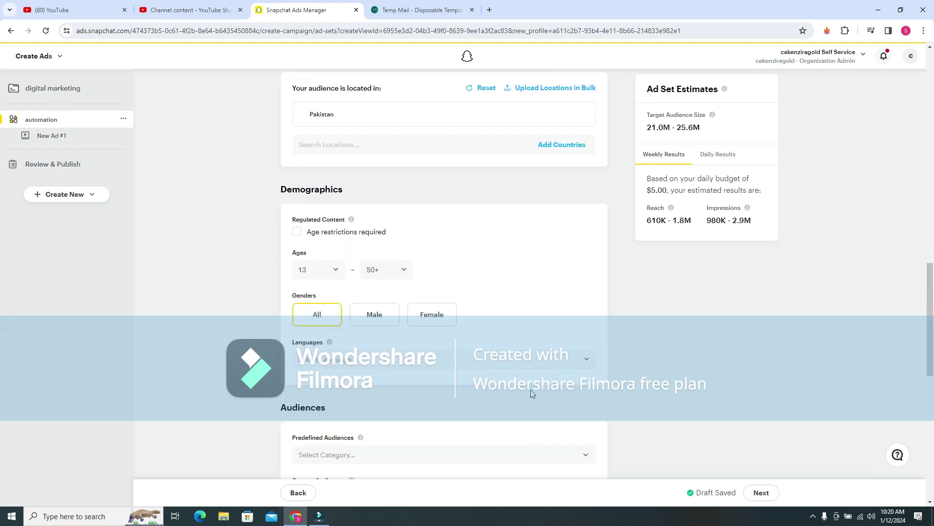
pyautogui.click(553, 361)
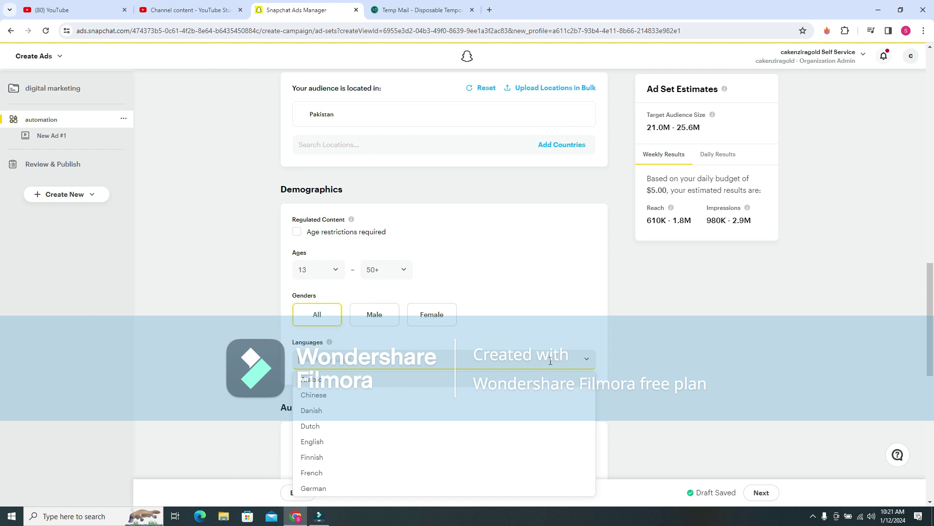
pyautogui.click(705, 355)
# - Browse the Lifestyles category of predefined audiences and select Adventure Seekers
pyautogui.moveTo(929, 351); pyautogui.dragTo(930, 354)
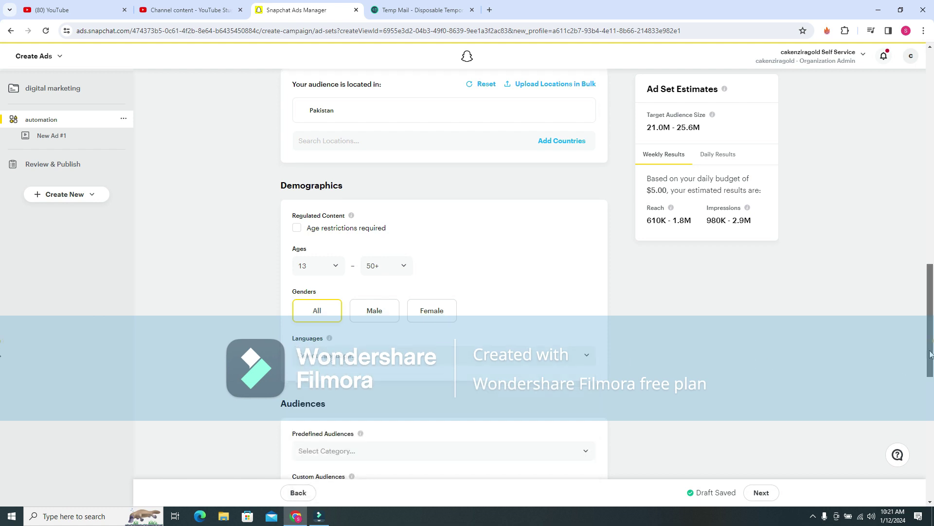
pyautogui.scroll(-2, 930, 355)
pyautogui.scroll(-2, 930, 354)
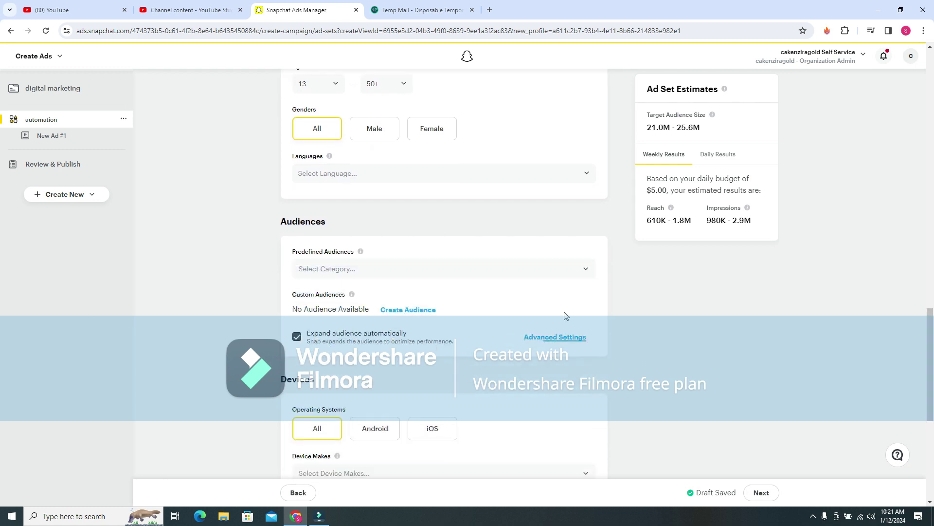
pyautogui.click(580, 272)
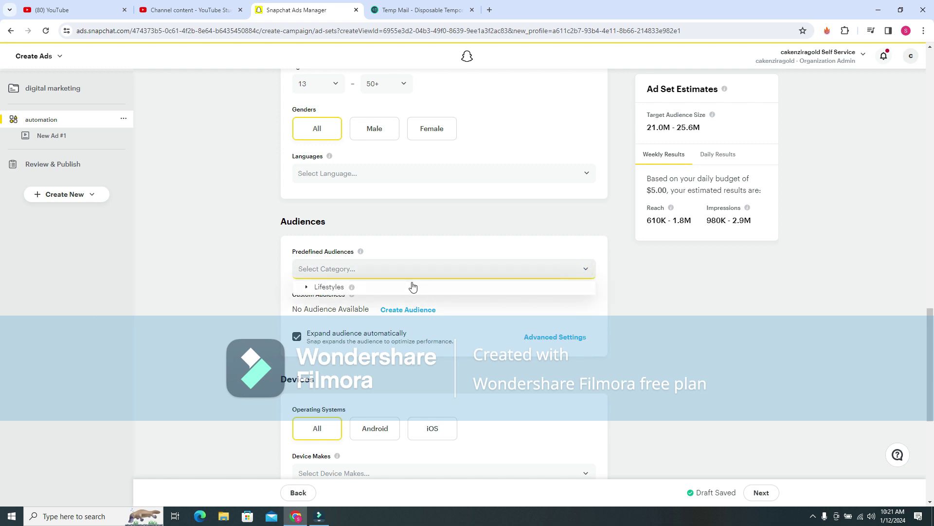
pyautogui.click(373, 288)
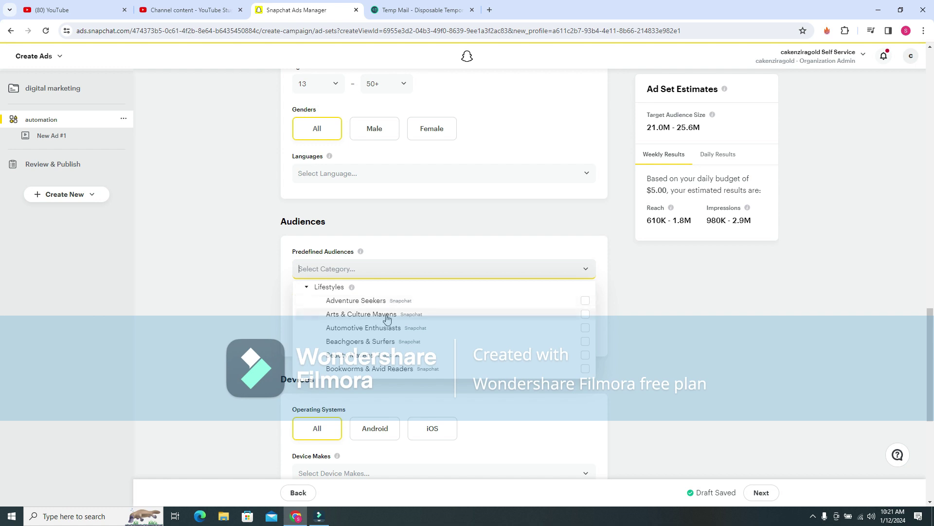
pyautogui.scroll(-5, 387, 319)
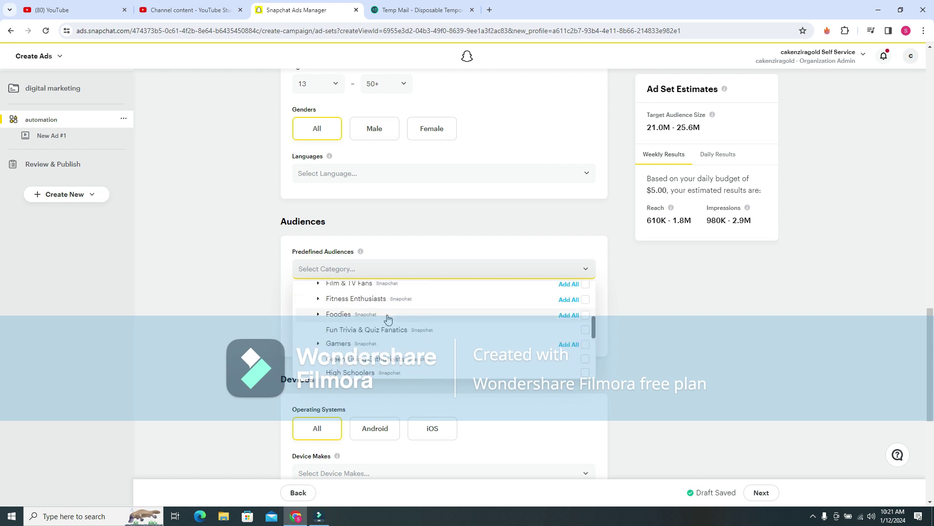
pyautogui.scroll(-5, 387, 319)
pyautogui.scroll(8, 388, 316)
pyautogui.scroll(8, 389, 314)
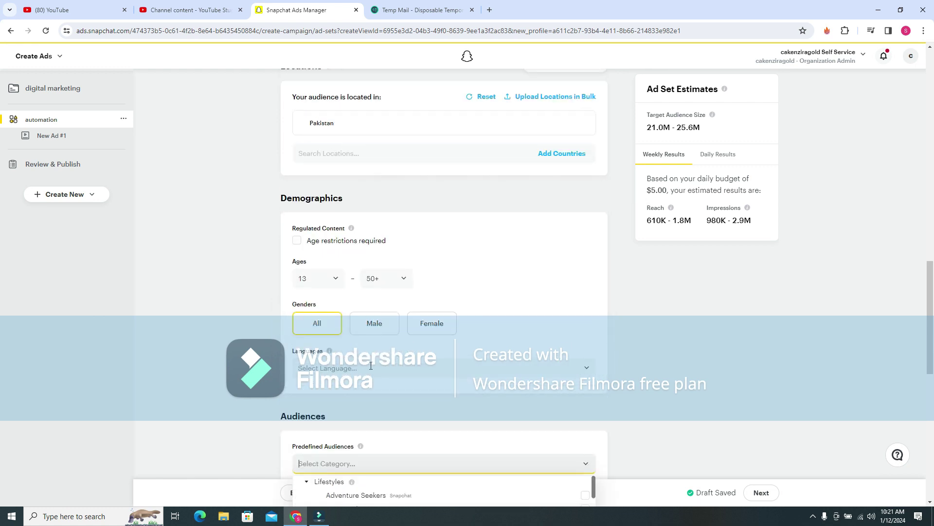
pyautogui.scroll(-2, 392, 390)
pyautogui.click(392, 398)
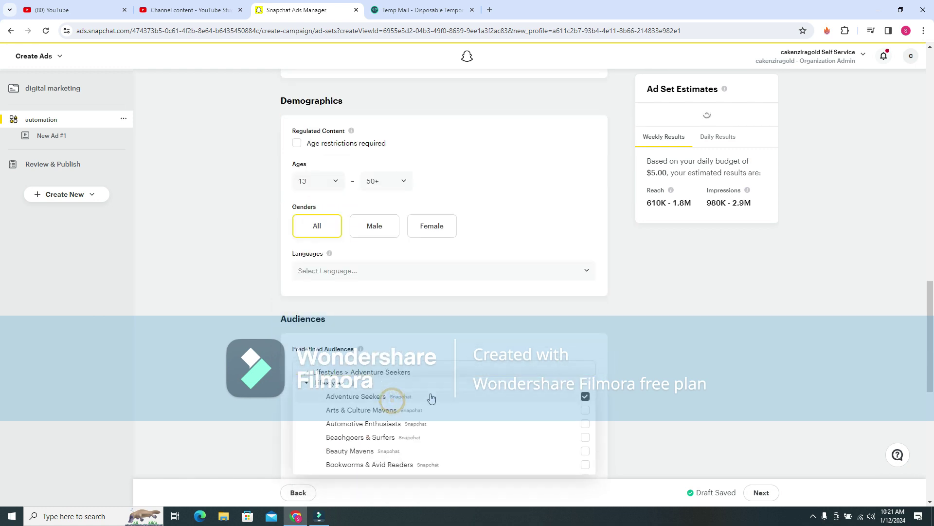
# - Add the Beachgoers & Surfers, Beauty Mavens, Bookworms & Avid Readers, Chat Fiction Enthusiasts, Clubbers & Party People, Collegiates, and Comics & Animation Fans lifestyle audiences
pyautogui.scroll(-2, 438, 397)
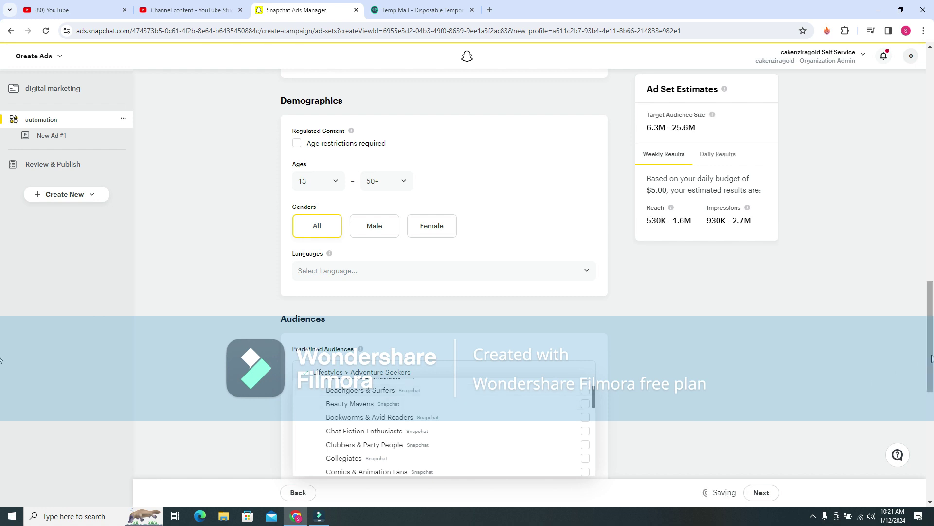
pyautogui.scroll(-2, 502, 360)
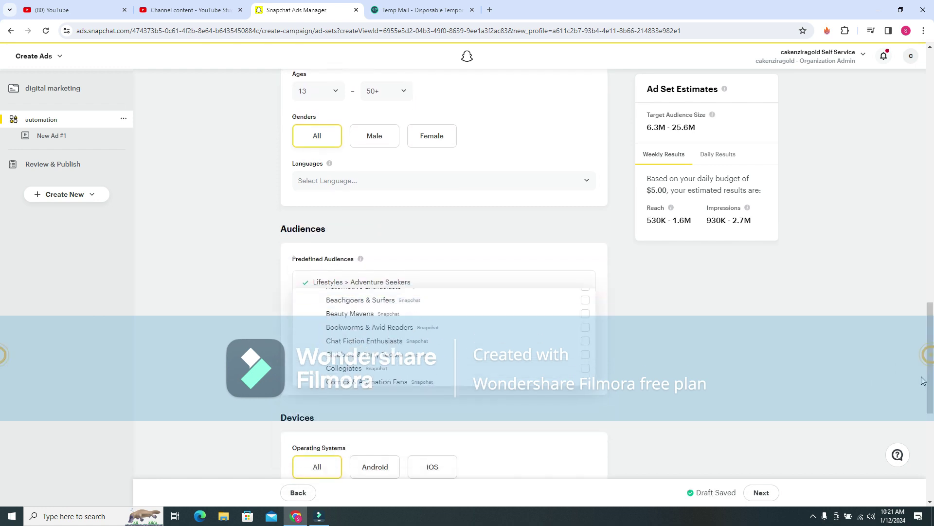
pyautogui.click(454, 300)
pyautogui.click(439, 315)
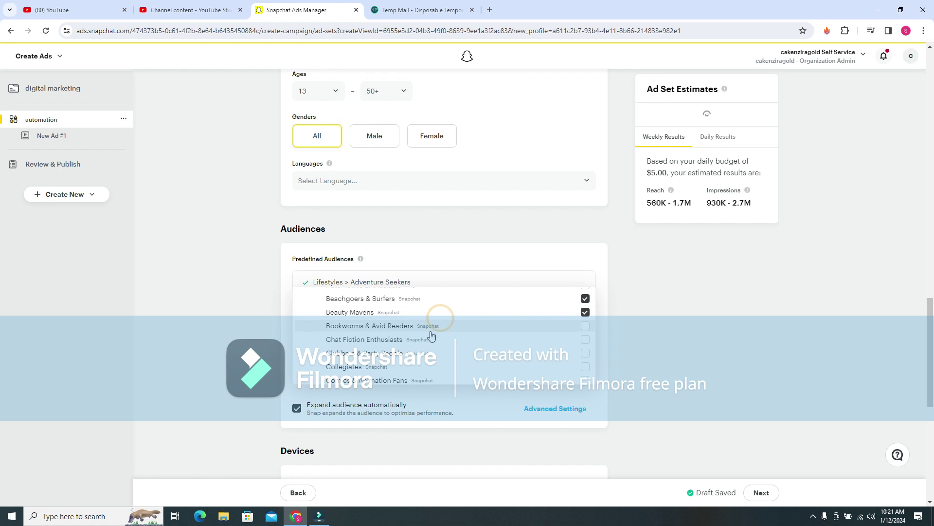
pyautogui.click(428, 327)
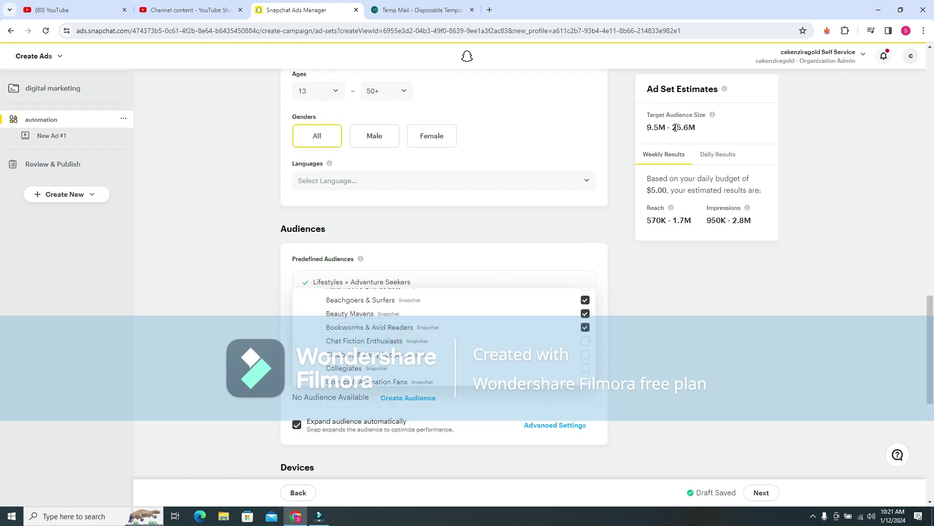
pyautogui.click(398, 339)
pyautogui.click(404, 352)
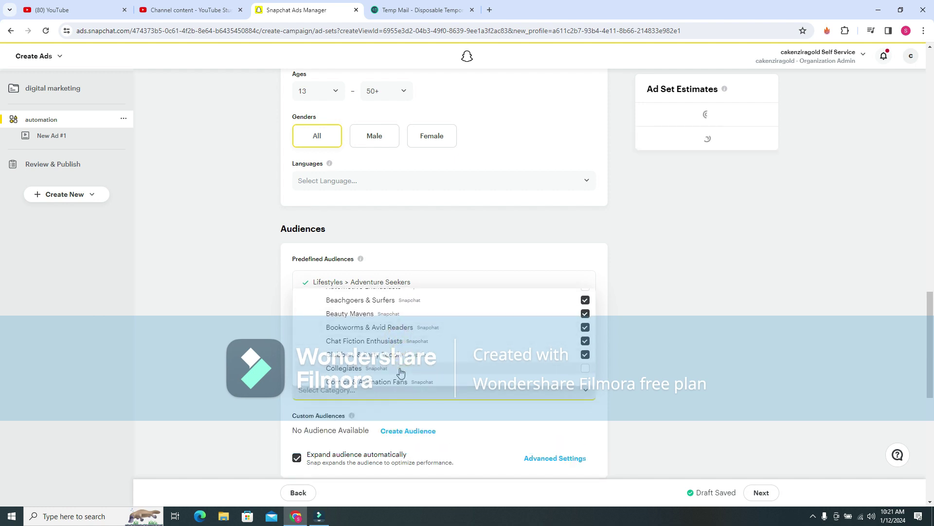
pyautogui.click(399, 368)
pyautogui.click(397, 381)
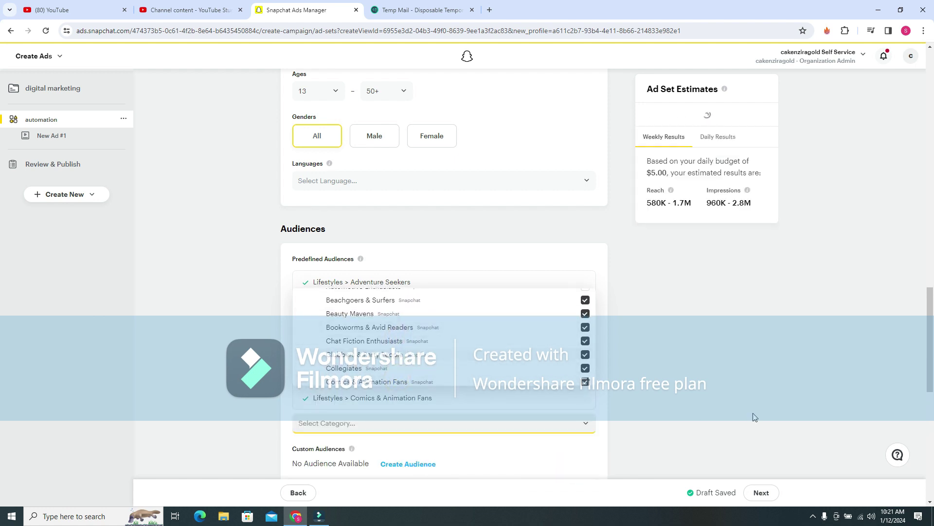
pyautogui.click(774, 392)
# - Review the audience, device and delivery settings, leave them as they are, and continue to the ad details
pyautogui.scroll(-2, 634, 375)
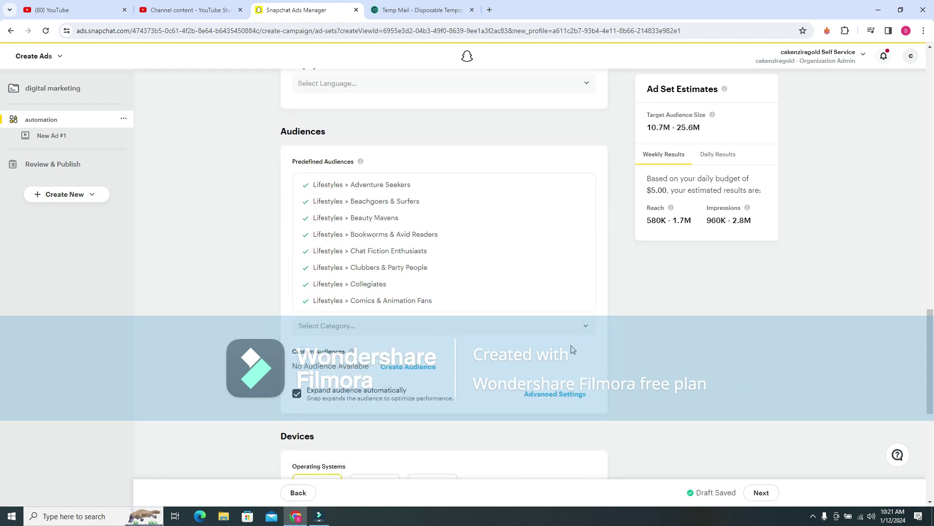
pyautogui.click(583, 330)
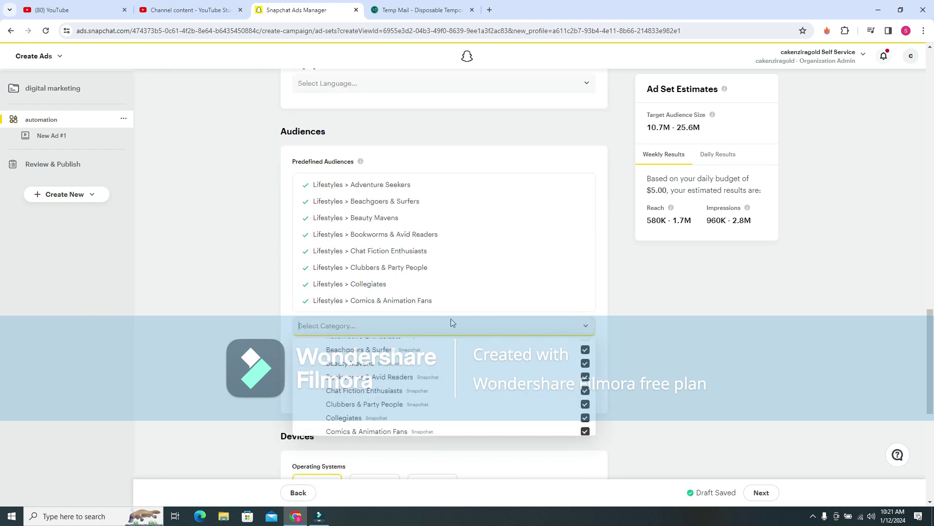
pyautogui.click(705, 322)
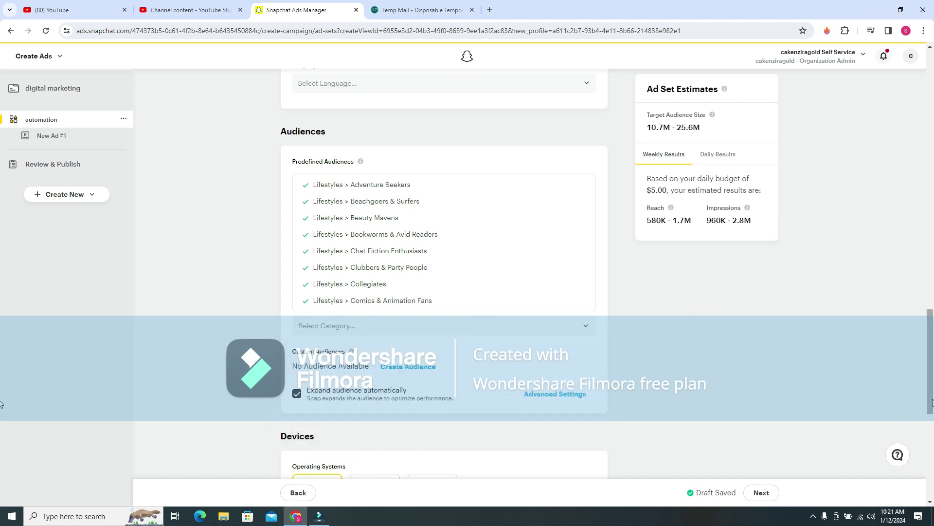
pyautogui.scroll(-3, 906, 413)
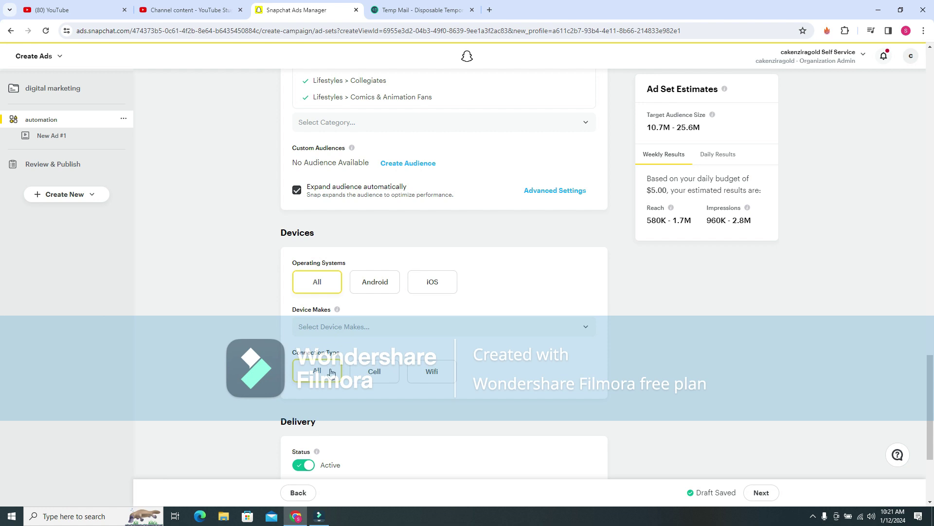
pyautogui.scroll(-1, 926, 458)
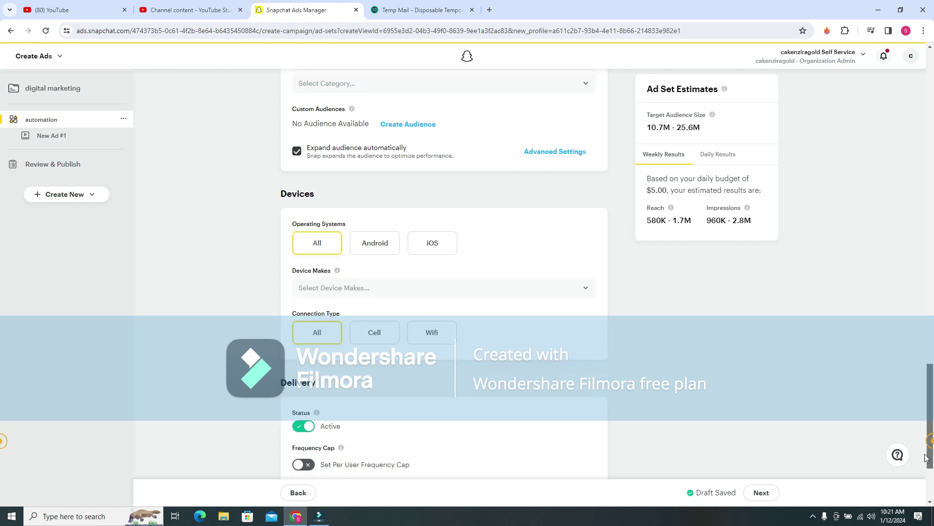
pyautogui.moveTo(925, 458); pyautogui.dragTo(924, 467)
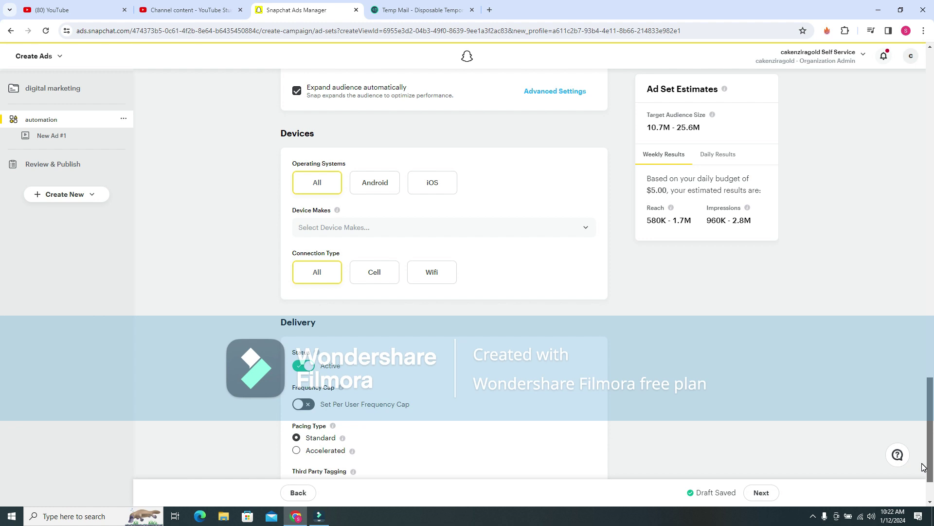
pyautogui.moveTo(924, 467); pyautogui.dragTo(915, 488)
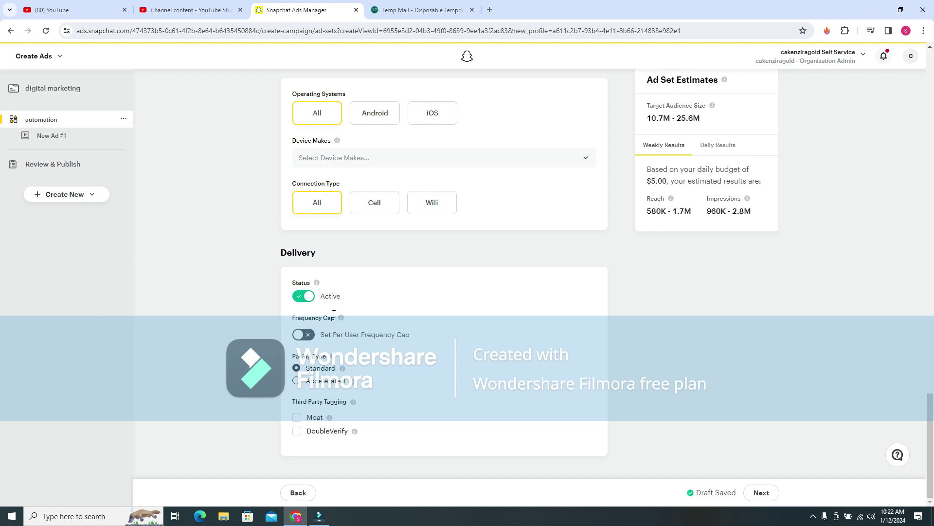
pyautogui.click(749, 498)
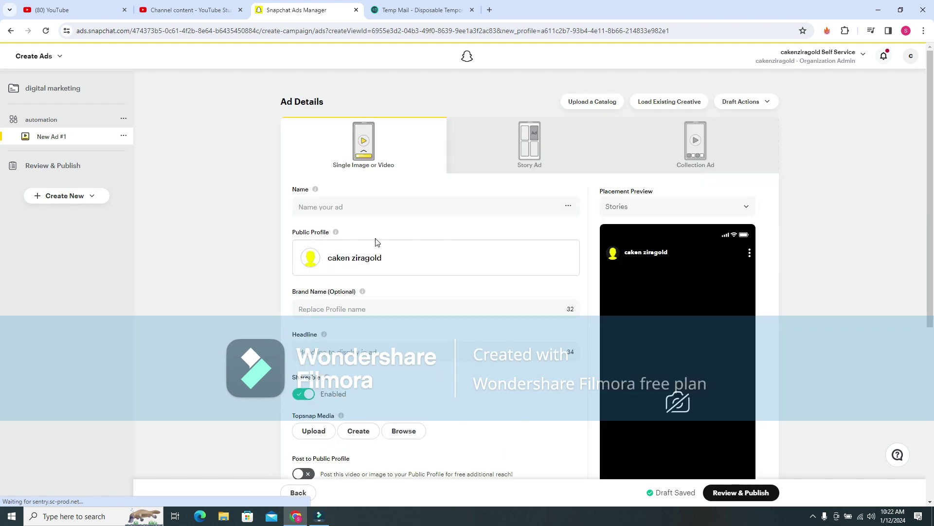
pyautogui.click(365, 207)
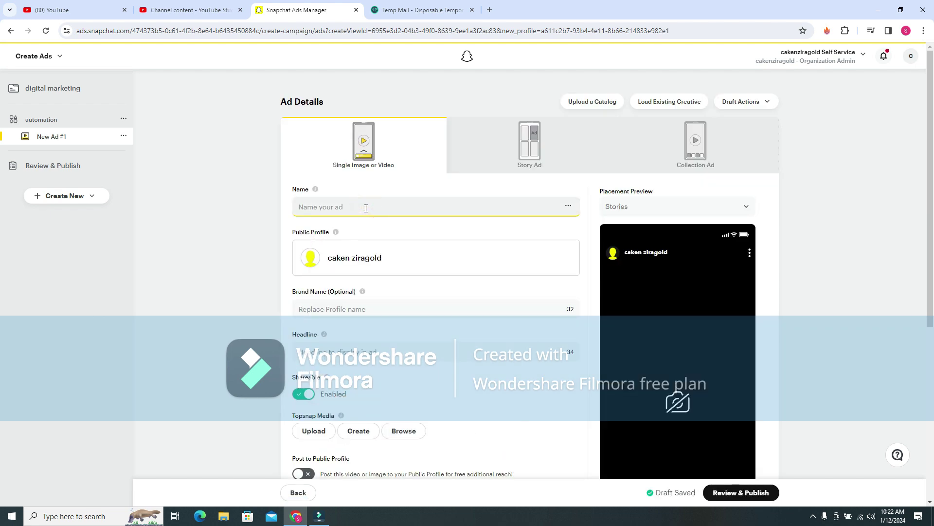
pyautogui.write('digtal marketing')
pyautogui.click(363, 351)
pyautogui.write('di')
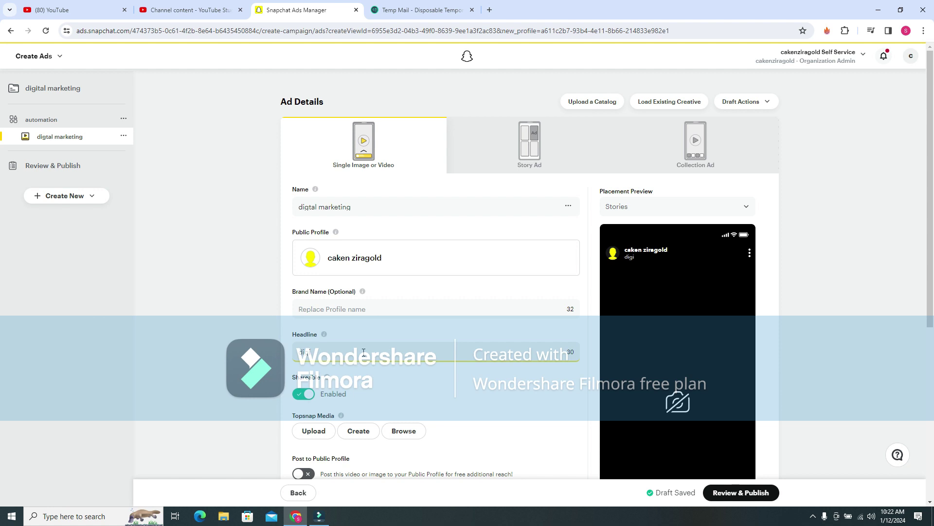
pyautogui.press('BackSpace')
# - Rename the ad "office automation" and enter "office auotomation" as its headline
pyautogui.tripleClick(381, 208)
pyautogui.press('BackSpace')
pyautogui.write('office auo')
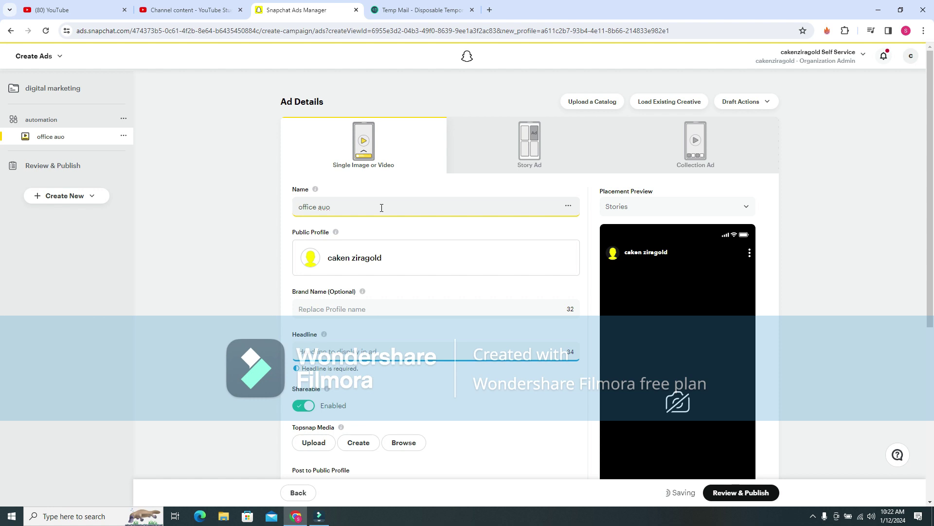
pyautogui.press('BackSpace')
pyautogui.write('tomation')
pyautogui.click(346, 352)
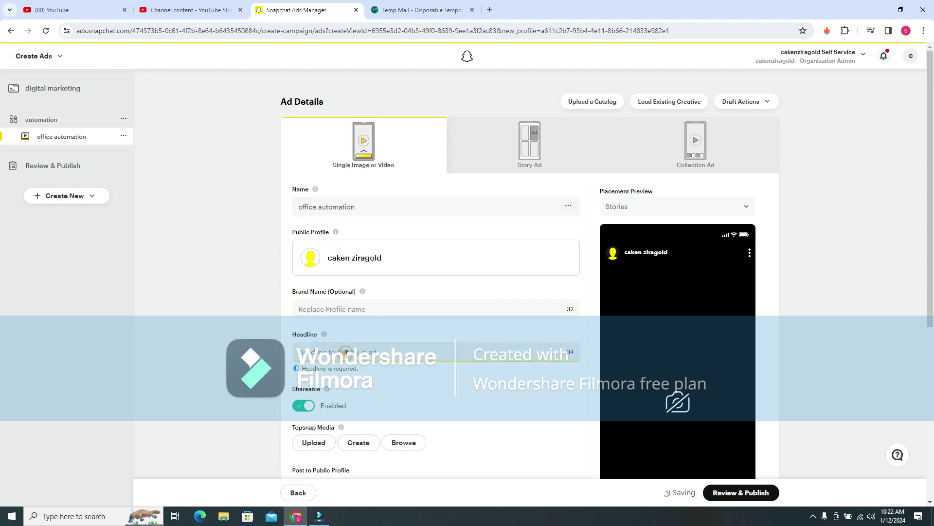
pyautogui.write('offic')
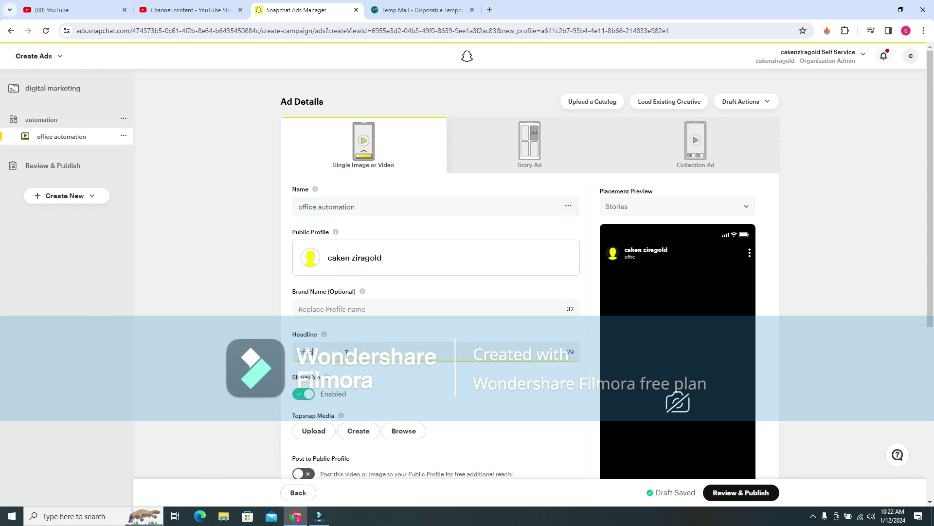
pyautogui.write('e auotomation')
# - Upload the image IMG-20200714-WA0017 from Downloads as the Topsnap media and accept the proposed crop
pyautogui.click(323, 431)
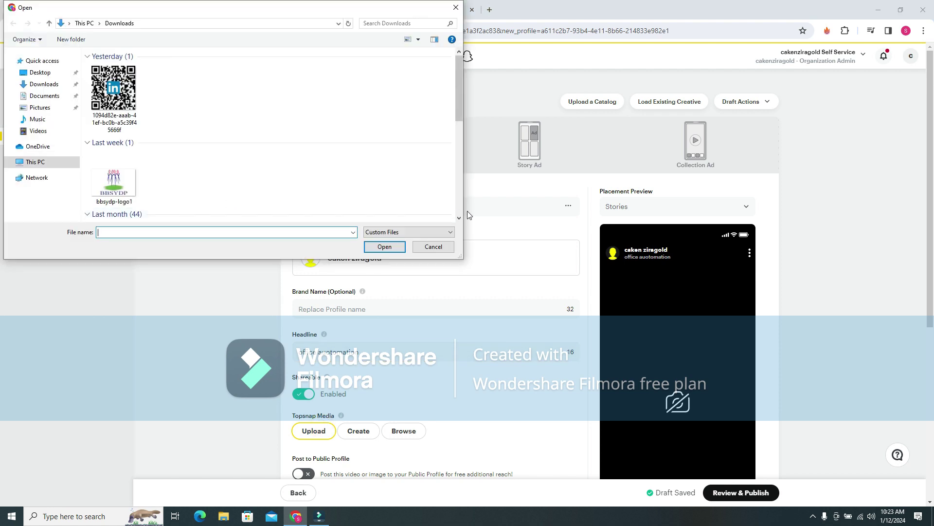
pyautogui.scroll(-3, 461, 218)
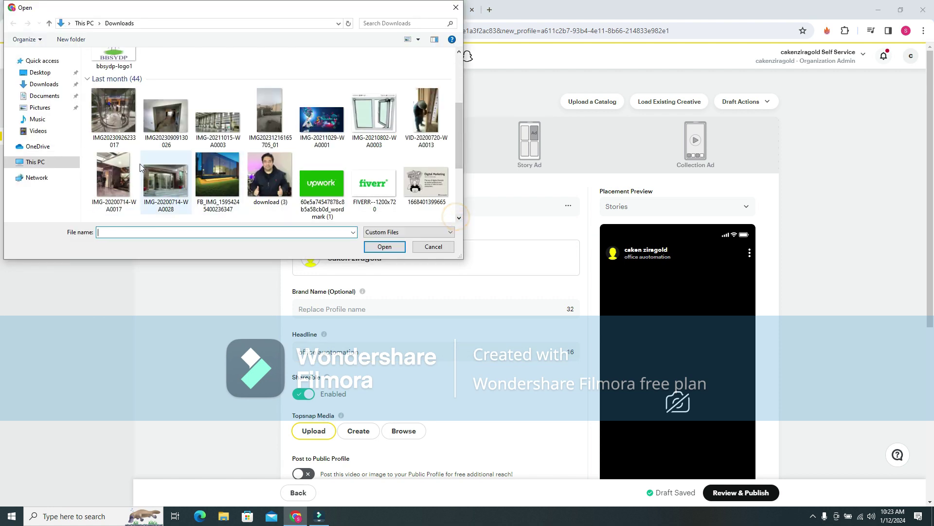
pyautogui.click(123, 171)
pyautogui.click(380, 247)
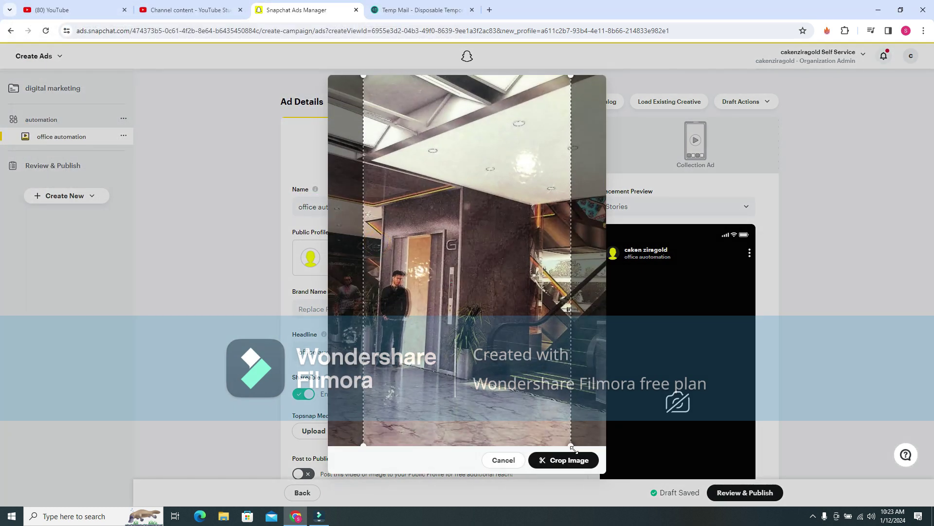
pyautogui.click(574, 459)
# - Review the ad's preview, attachment and delivery settings, including the option to add another impression tracker
pyautogui.moveTo(930, 307); pyautogui.dragTo(929, 360)
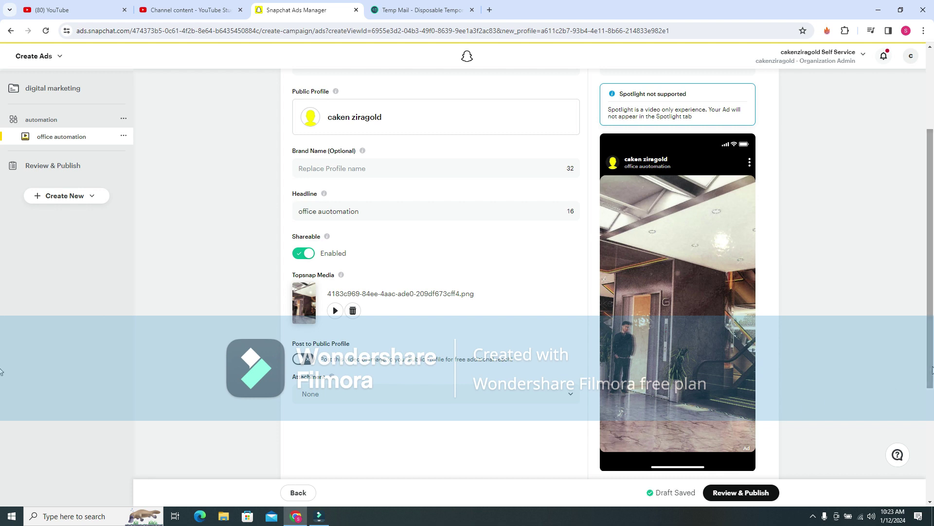
pyautogui.scroll(-2, 913, 424)
pyautogui.scroll(-1, 911, 438)
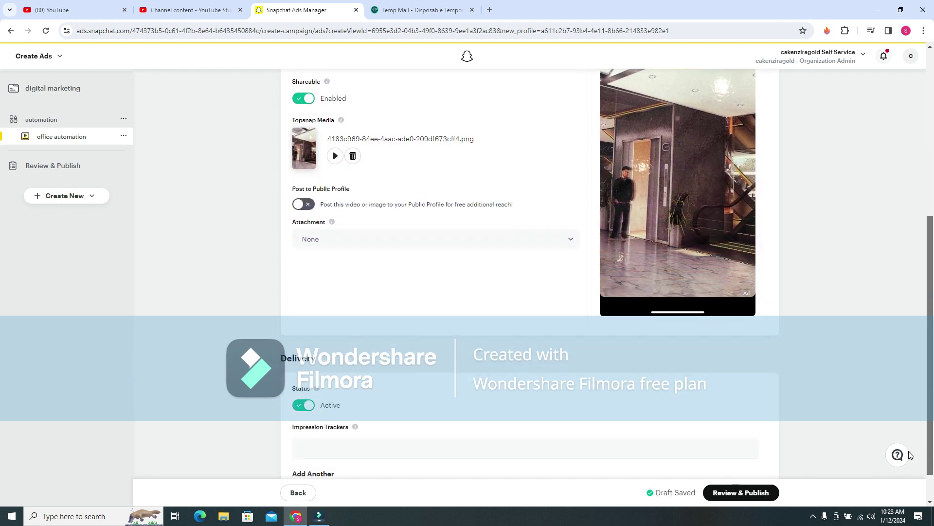
pyautogui.scroll(-1, 910, 454)
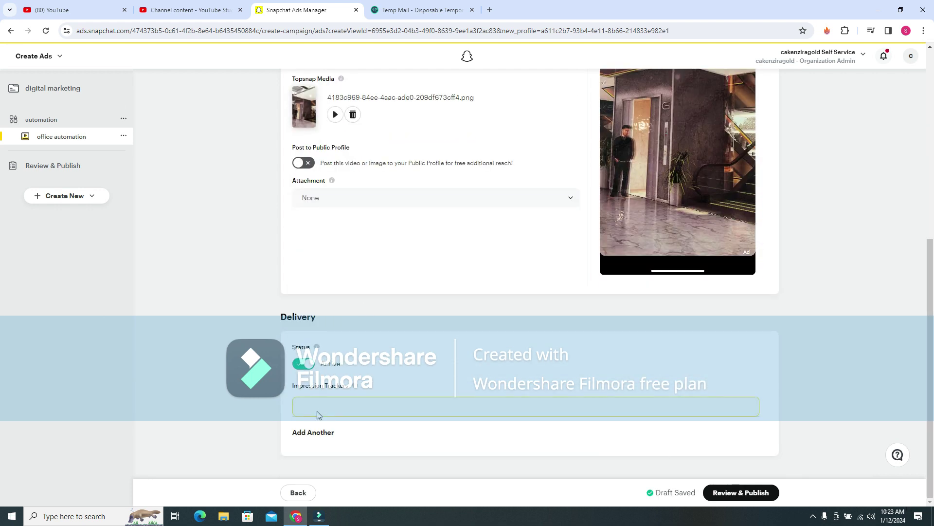
pyautogui.click(314, 433)
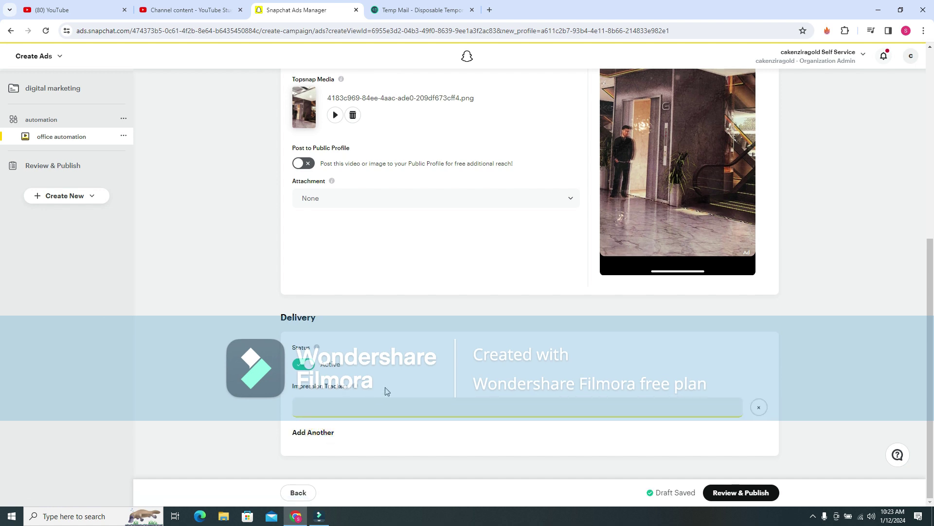
pyautogui.moveTo(929, 340); pyautogui.dragTo(926, 205)
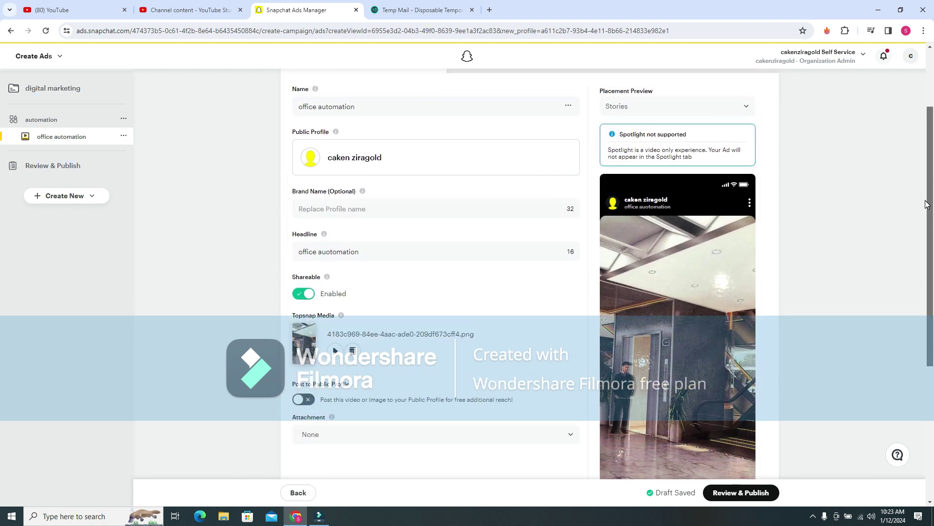
pyautogui.moveTo(926, 203); pyautogui.dragTo(924, 170)
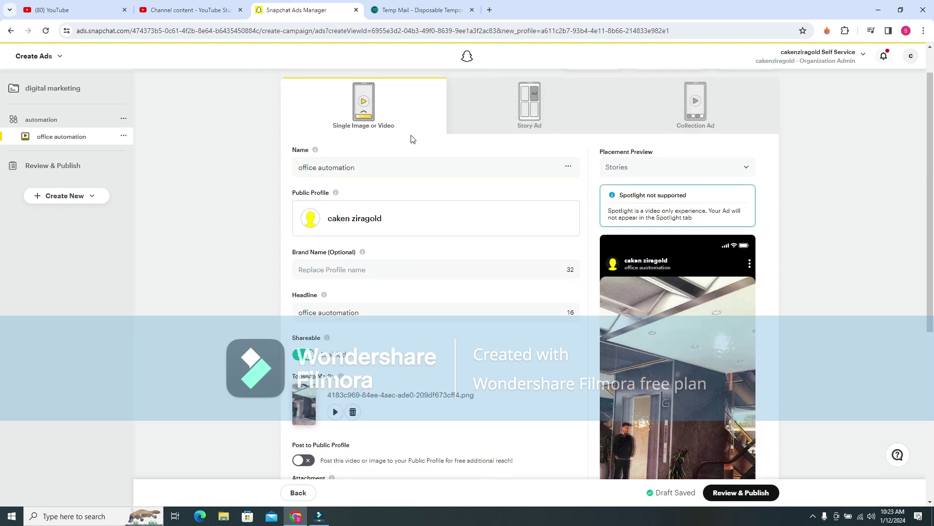
# - Change the ad type to Story Ad, discarding the entered form data, and look over its details and Story Snaps
pyautogui.click(530, 114)
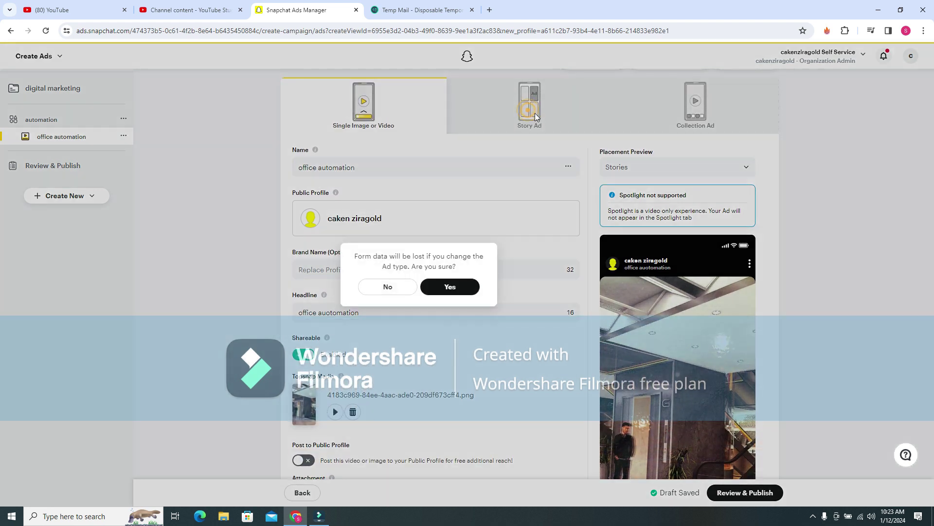
pyautogui.click(450, 289)
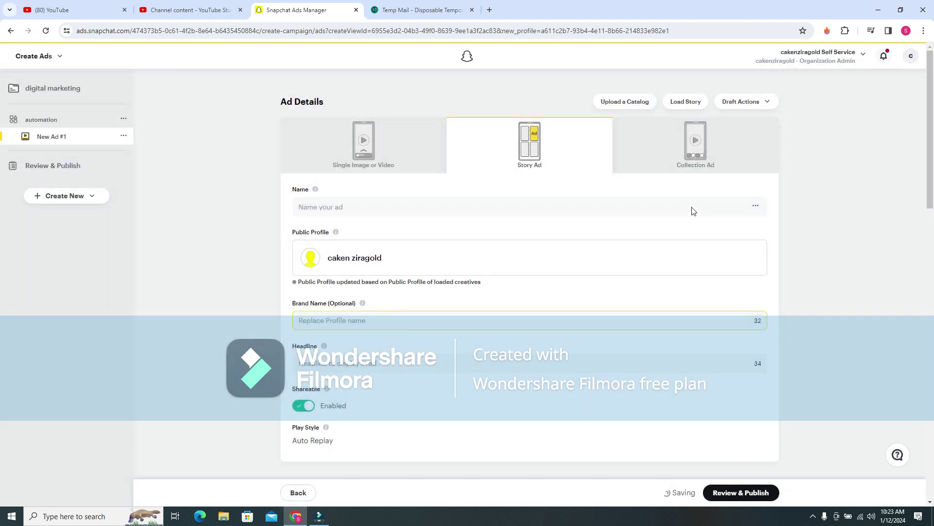
pyautogui.click(319, 315)
pyautogui.moveTo(931, 169); pyautogui.dragTo(930, 253)
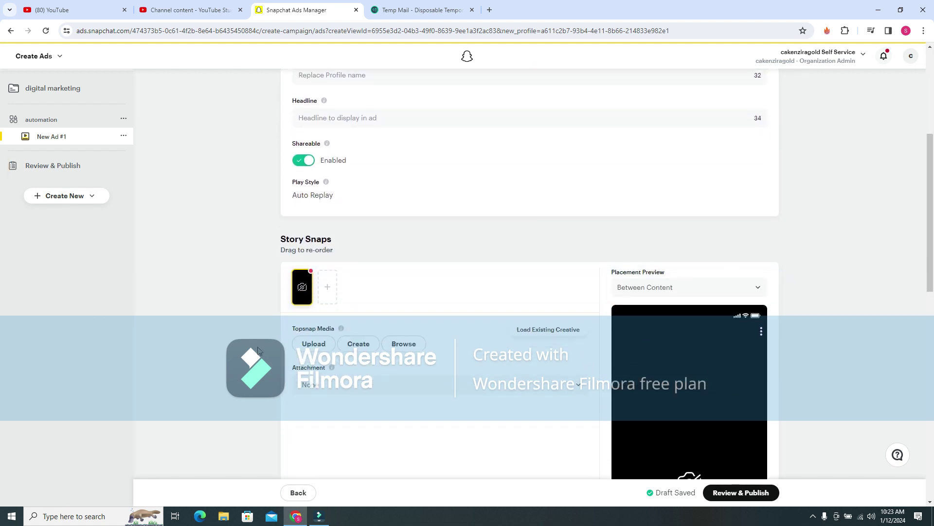